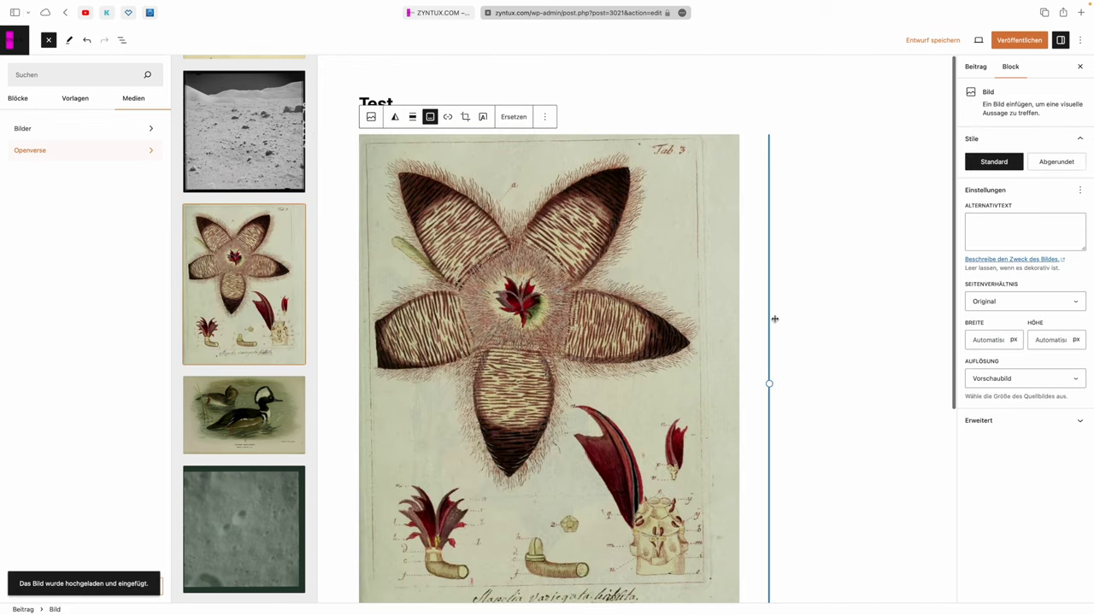
- Examine the inserted flower image with its attribution caption and browse the available Openverse images
{"action": "scroll", "coordinate": [776, 317], "scroll_direction": "down", "scroll_amount": 3}
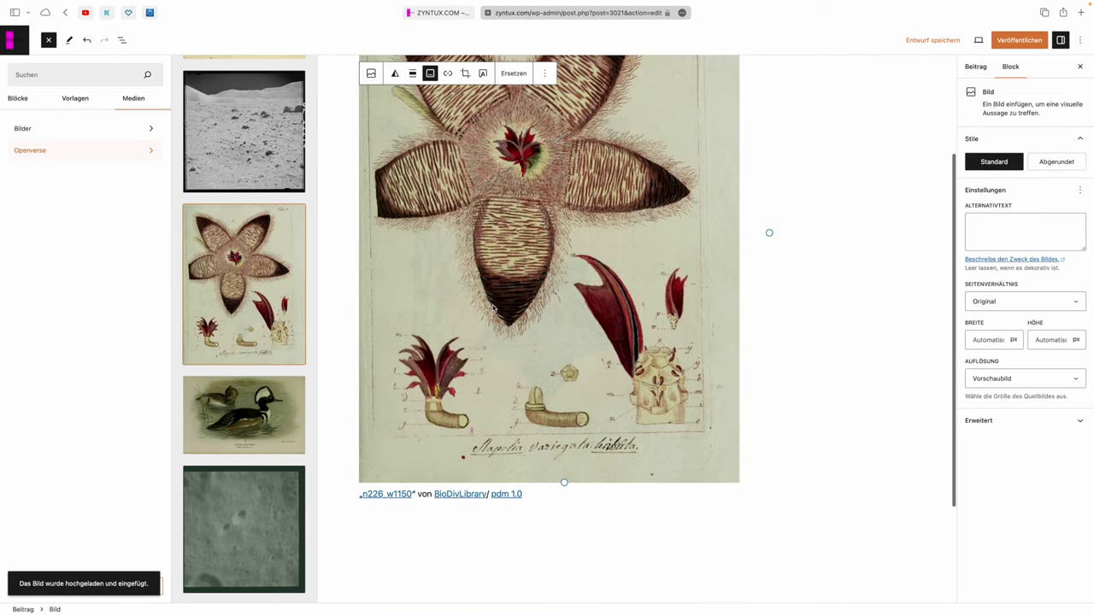
{"action": "scroll", "coordinate": [492, 308], "scroll_direction": "down", "scroll_amount": 3}
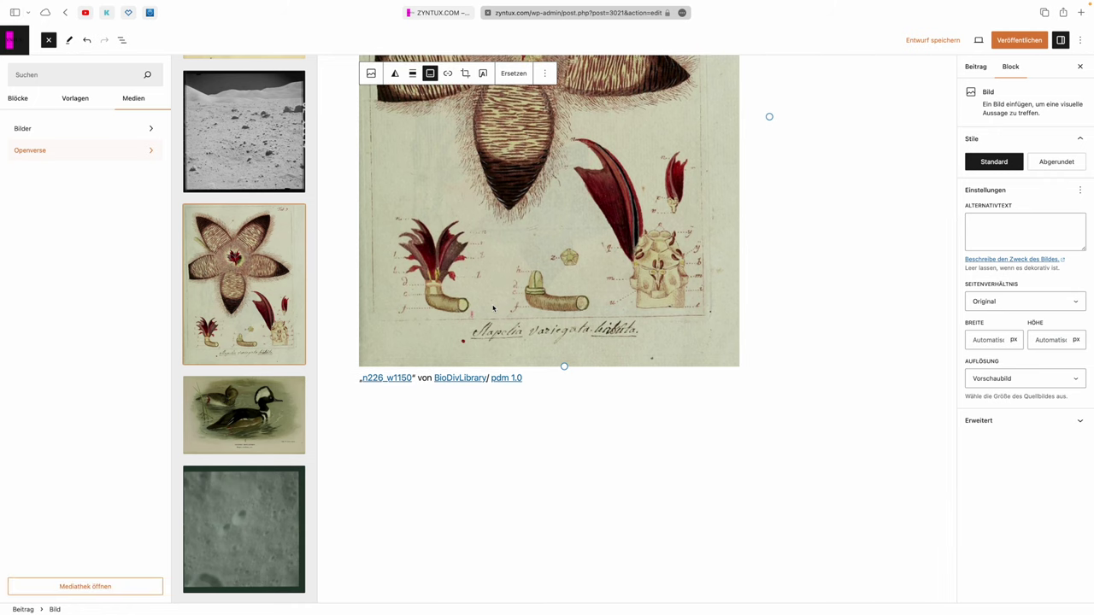
{"action": "scroll", "coordinate": [492, 308], "scroll_direction": "down", "scroll_amount": 1}
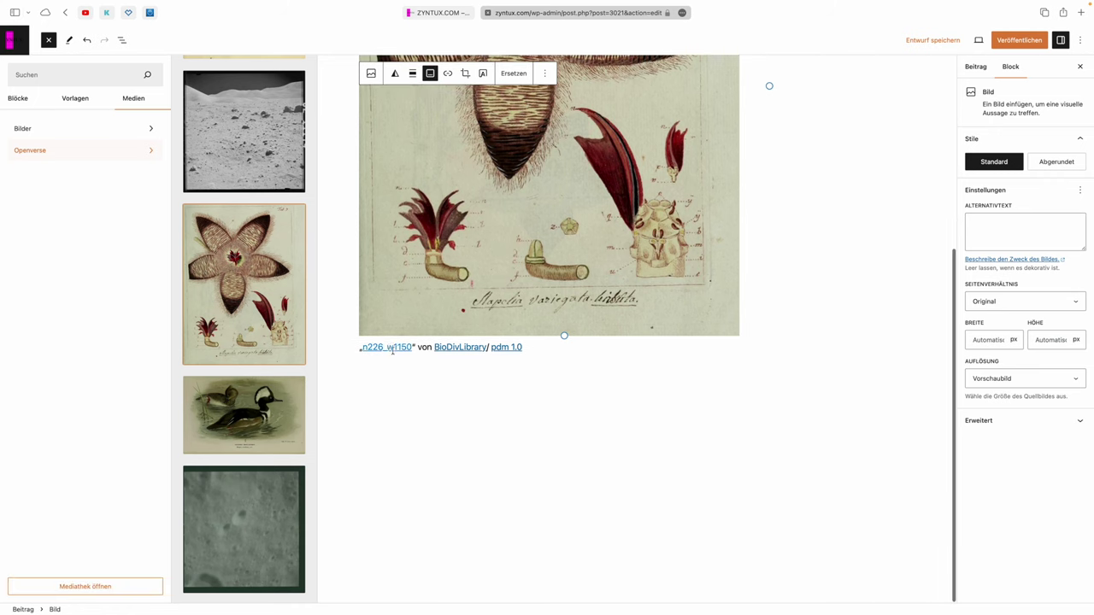
{"action": "scroll", "coordinate": [510, 277], "scroll_direction": "up", "scroll_amount": 1}
{"action": "scroll", "coordinate": [509, 277], "scroll_direction": "up", "scroll_amount": 5}
{"action": "scroll", "coordinate": [509, 277], "scroll_direction": "down", "scroll_amount": 5}
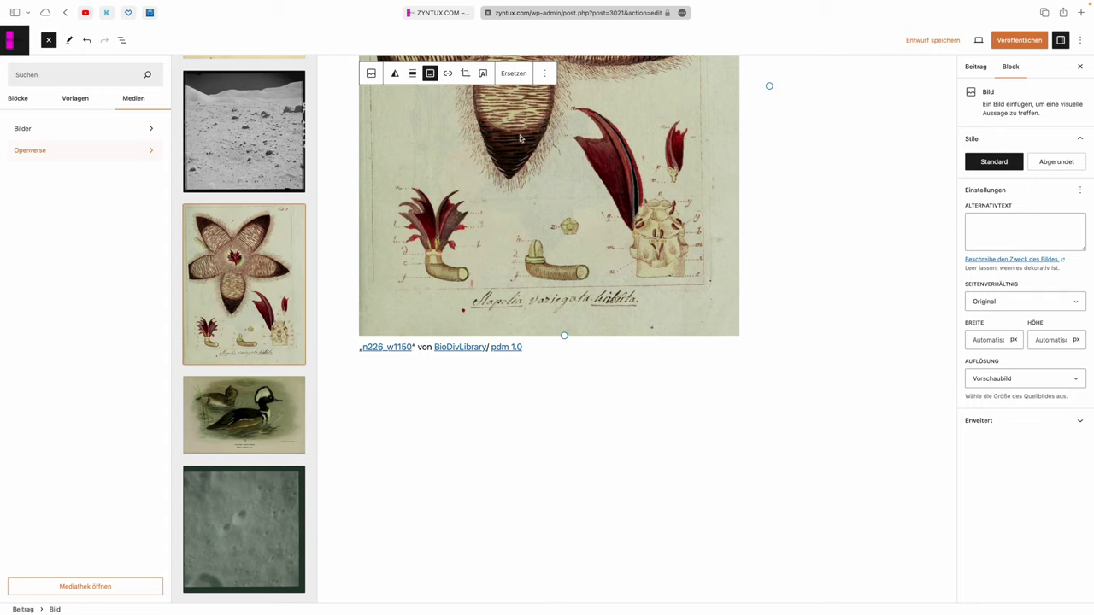
{"action": "scroll", "coordinate": [243, 427], "scroll_direction": "down", "scroll_amount": 8}
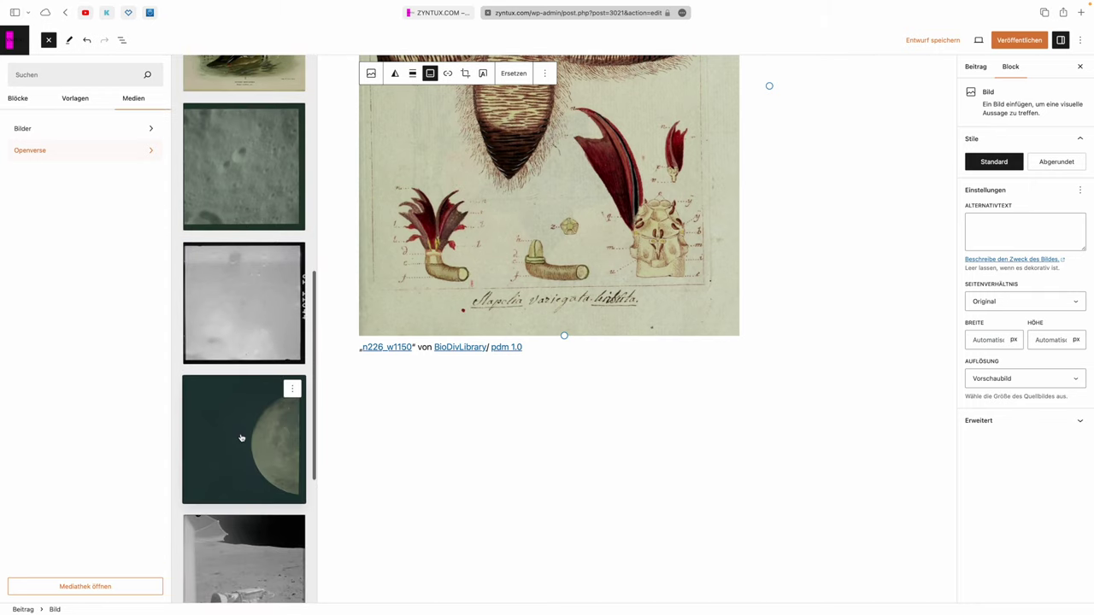
{"action": "left_click", "coordinate": [115, 130]}
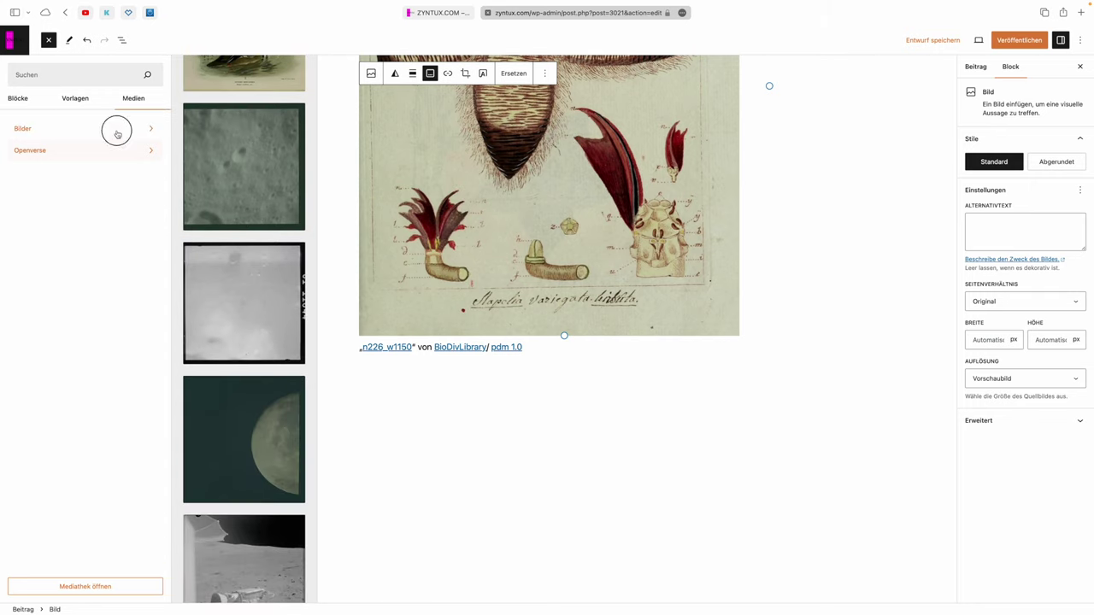
{"action": "left_click", "coordinate": [112, 148]}
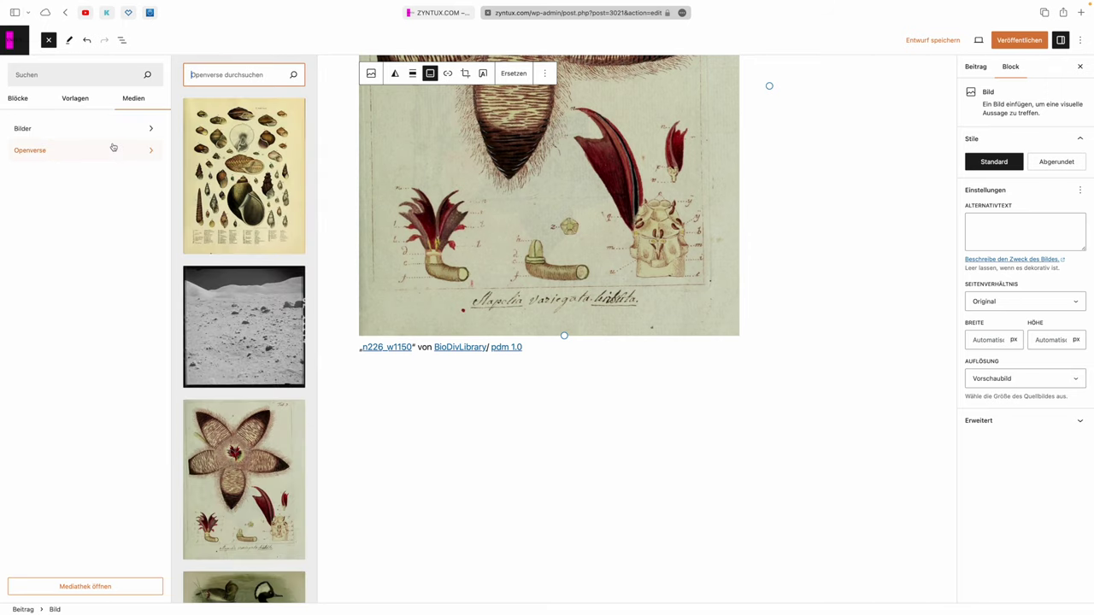
- Insert the featured "Wald." pattern below the flower image in the post
{"action": "left_click", "coordinate": [74, 99]}
{"action": "left_click", "coordinate": [97, 129]}
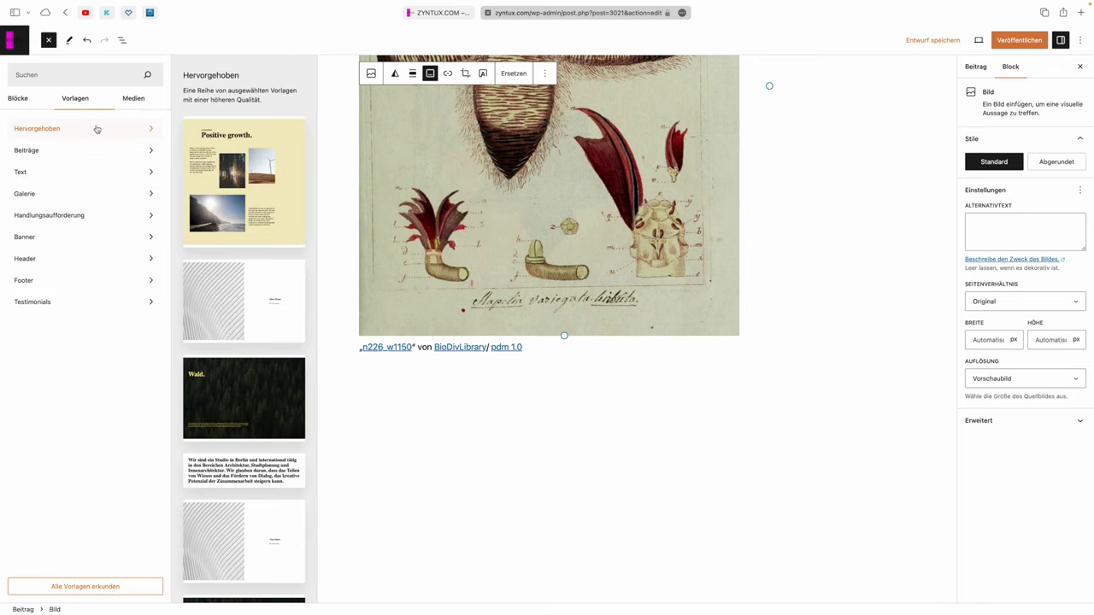
{"action": "key", "text": "Escape"}
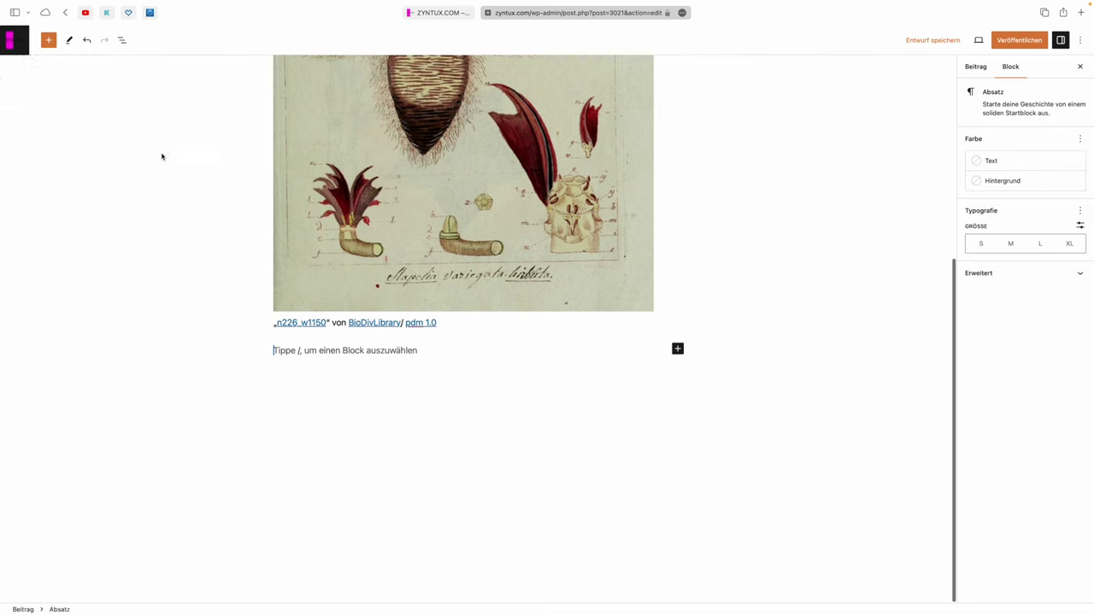
{"action": "left_click", "coordinate": [49, 40]}
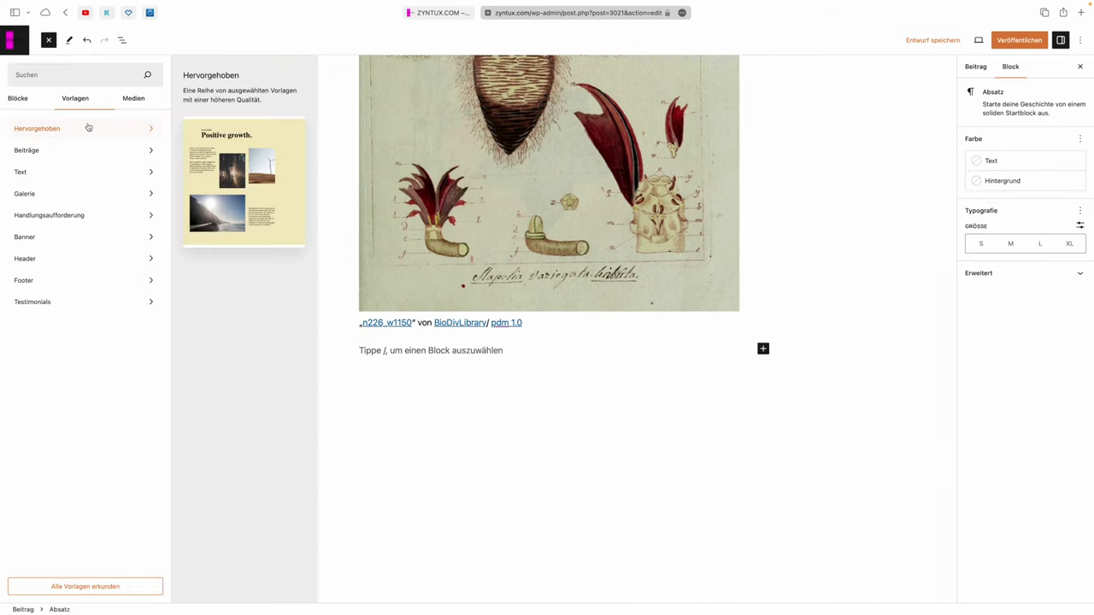
{"action": "scroll", "coordinate": [225, 190], "scroll_direction": "down", "scroll_amount": 2}
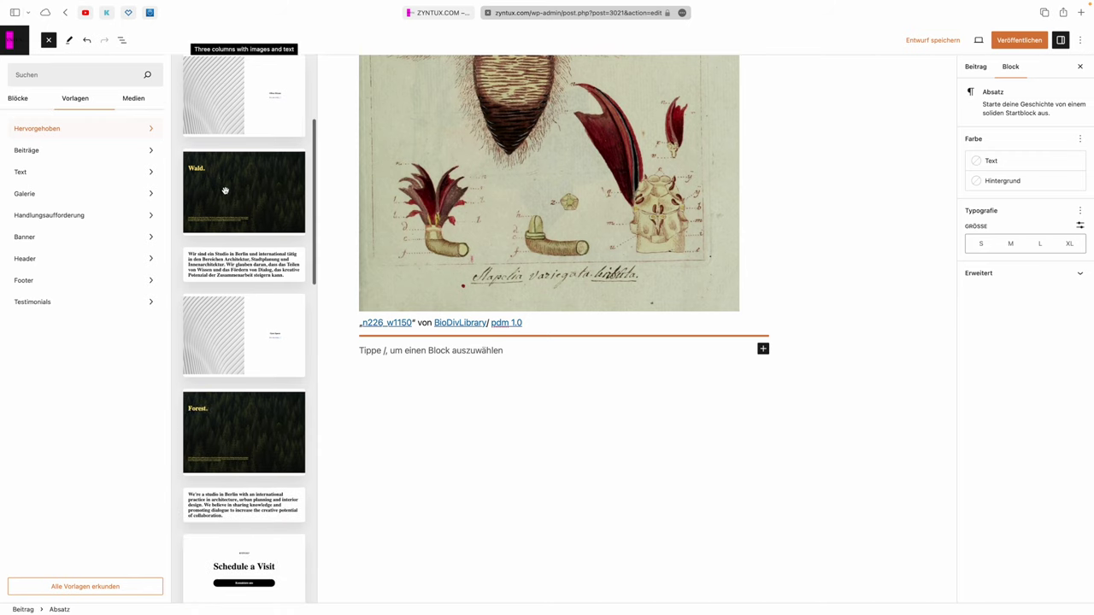
{"action": "left_click_drag", "start_coordinate": [225, 188], "coordinate": [443, 360]}
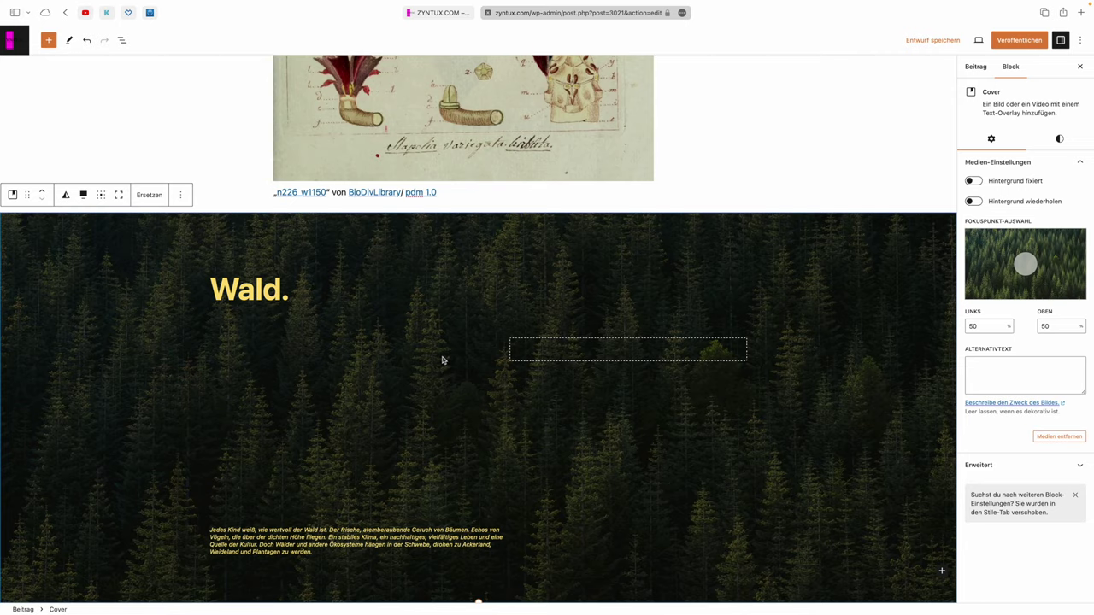
- Examine the "Wald." cover's description paragraph, empty column and heading, and review the post layout around it
{"action": "scroll", "coordinate": [416, 405], "scroll_direction": "down", "scroll_amount": 3}
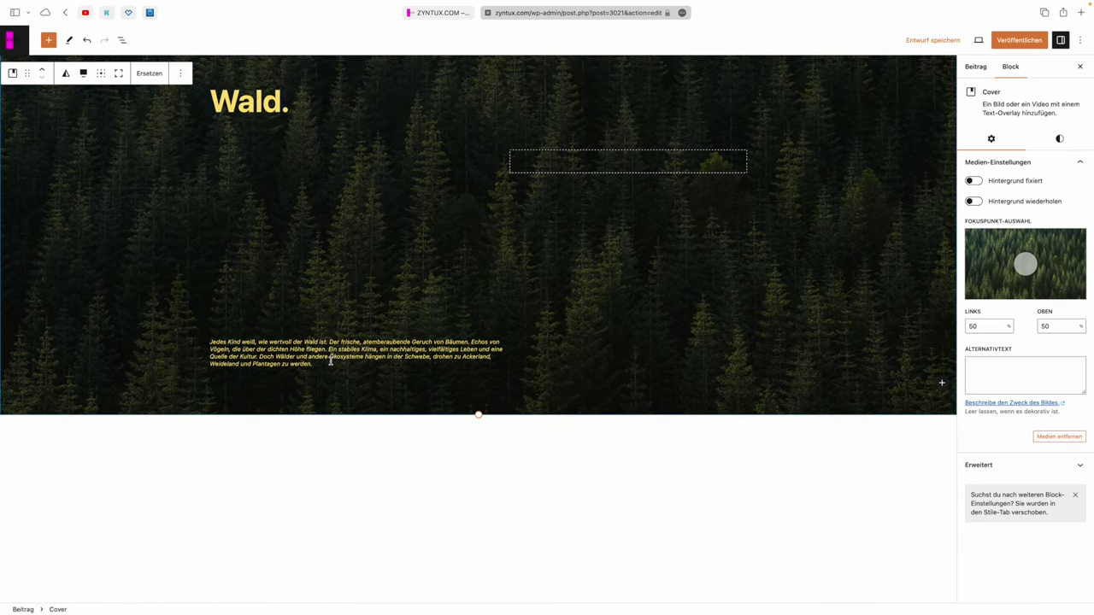
{"action": "left_click", "coordinate": [288, 357]}
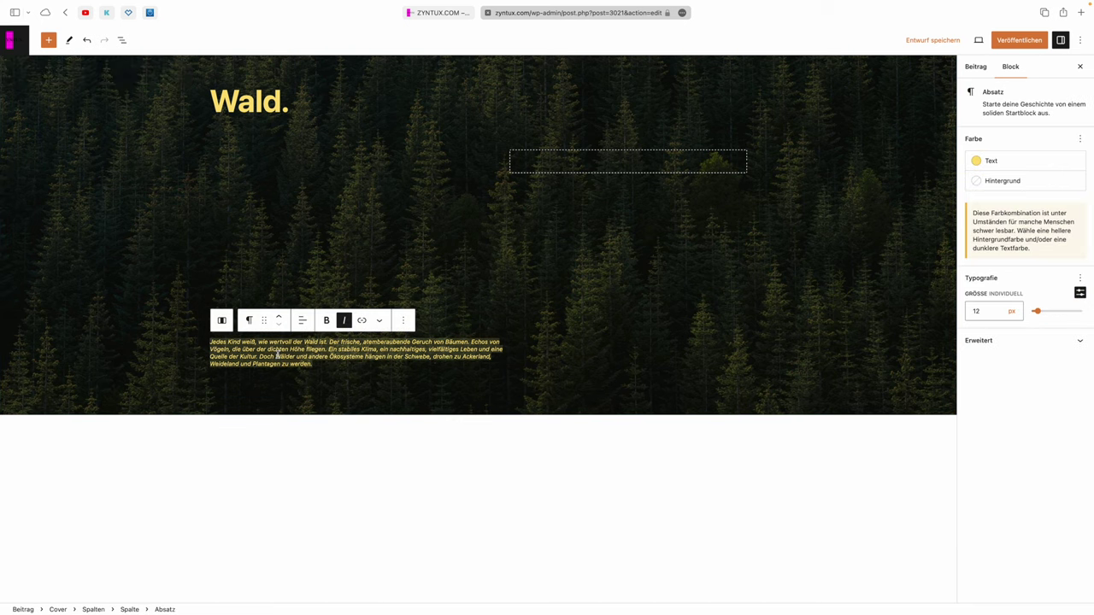
{"action": "left_click", "coordinate": [574, 160]}
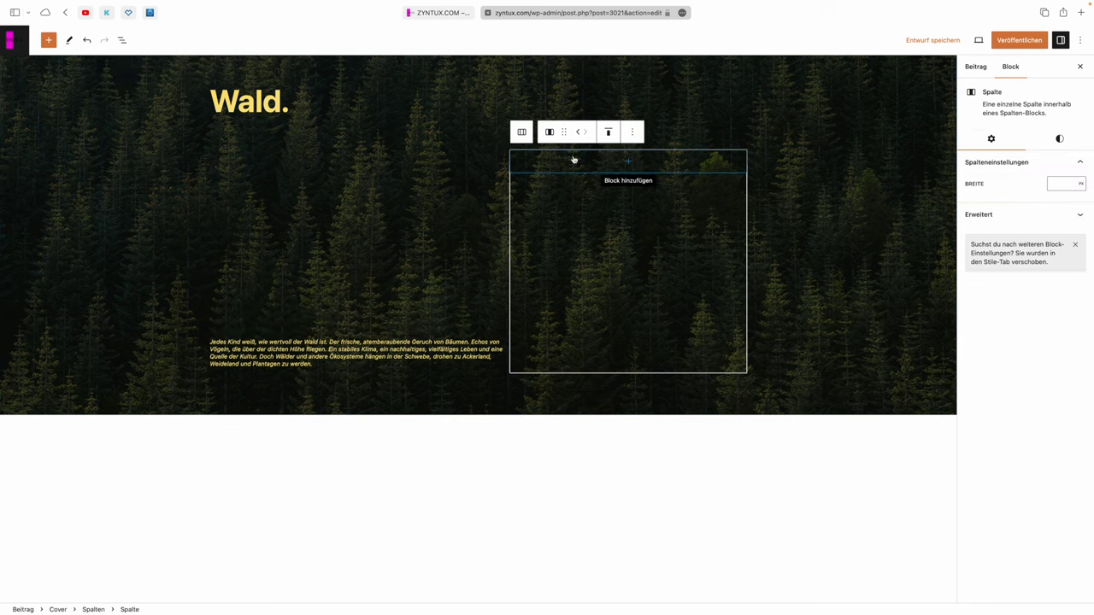
{"action": "left_click", "coordinate": [314, 105]}
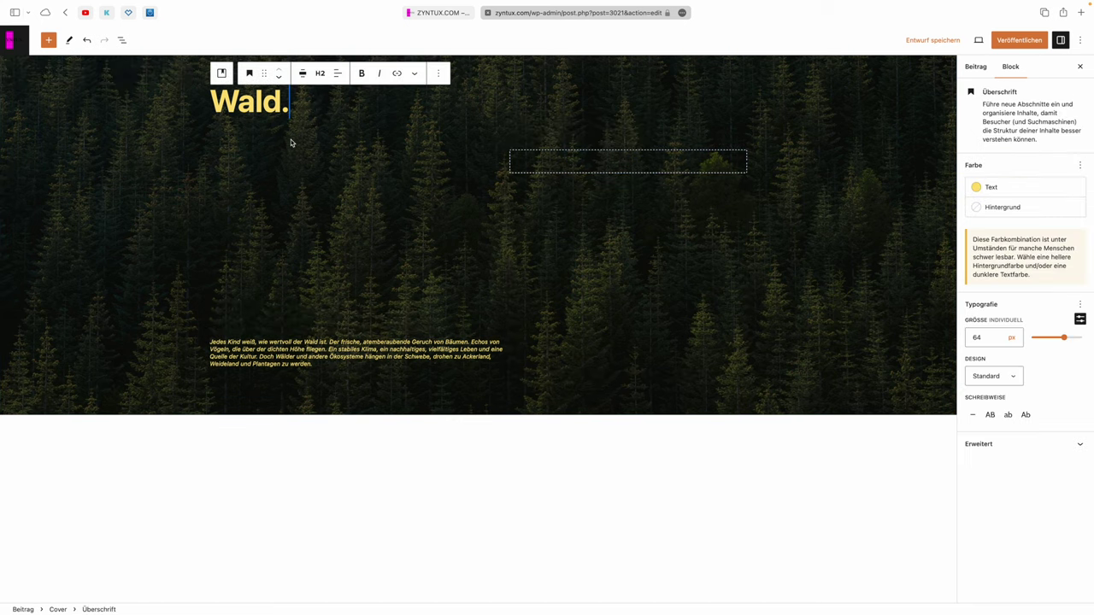
{"action": "scroll", "coordinate": [284, 135], "scroll_direction": "up", "scroll_amount": 10}
{"action": "scroll", "coordinate": [222, 41], "scroll_direction": "down", "scroll_amount": 7}
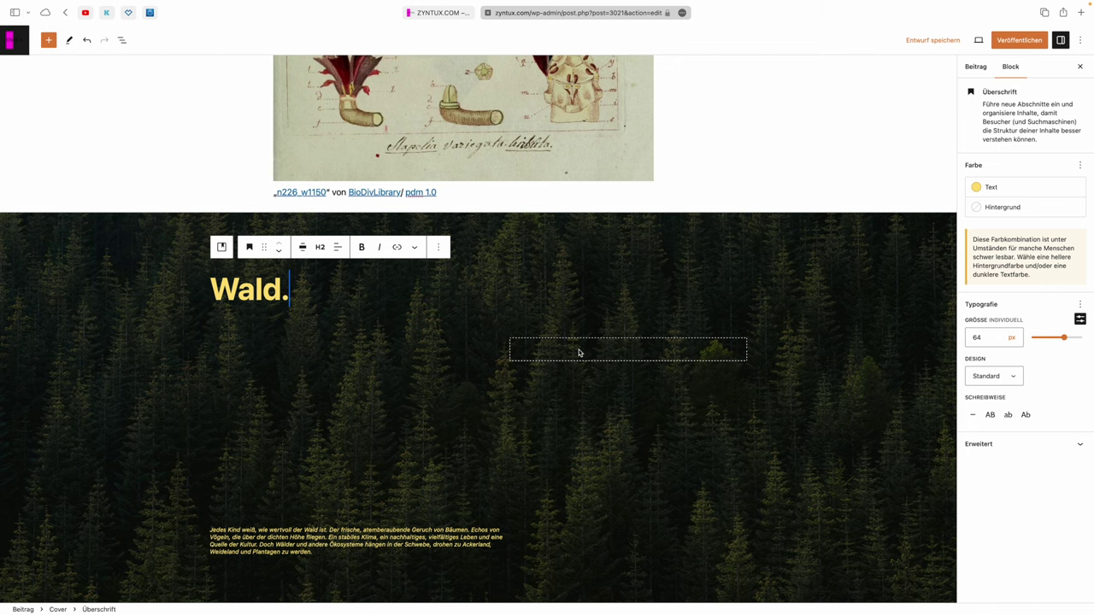
{"action": "left_click", "coordinate": [604, 351]}
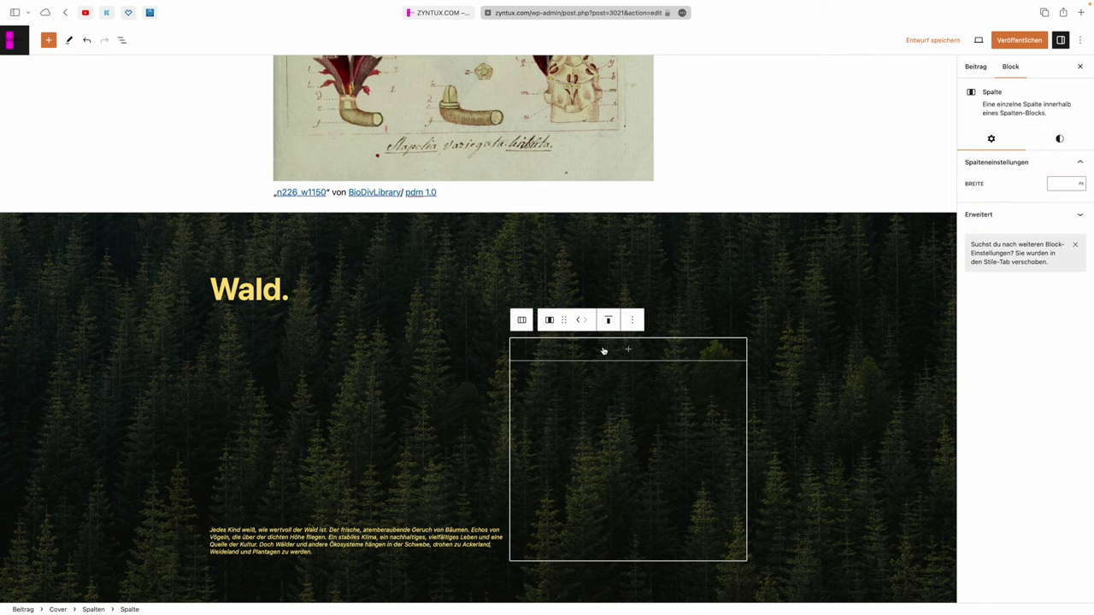
{"action": "scroll", "coordinate": [889, 146], "scroll_direction": "up", "scroll_amount": 5}
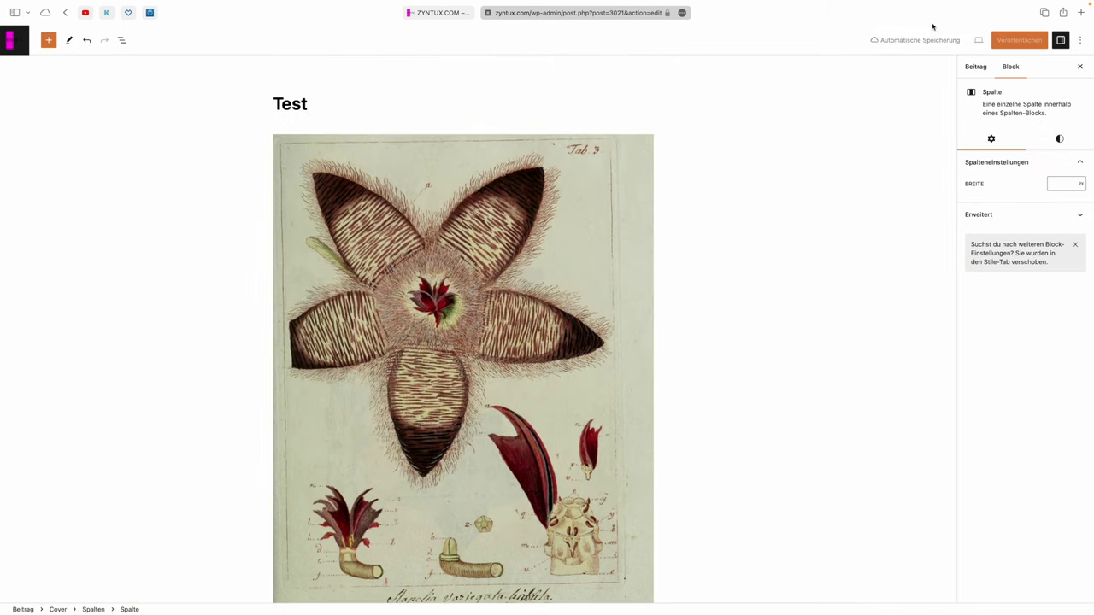
{"action": "scroll", "coordinate": [738, 435], "scroll_direction": "down", "scroll_amount": 10}
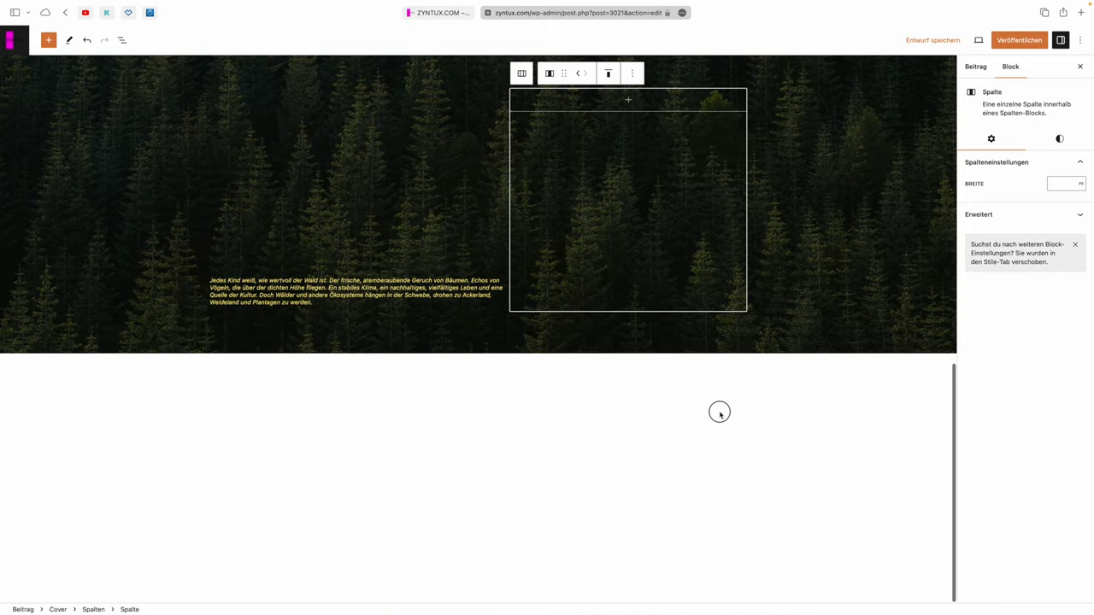
- Insert the "Raster" pattern from the Beiträge category below the forest cover
{"action": "left_click", "coordinate": [721, 415]}
{"action": "left_click", "coordinate": [678, 373]}
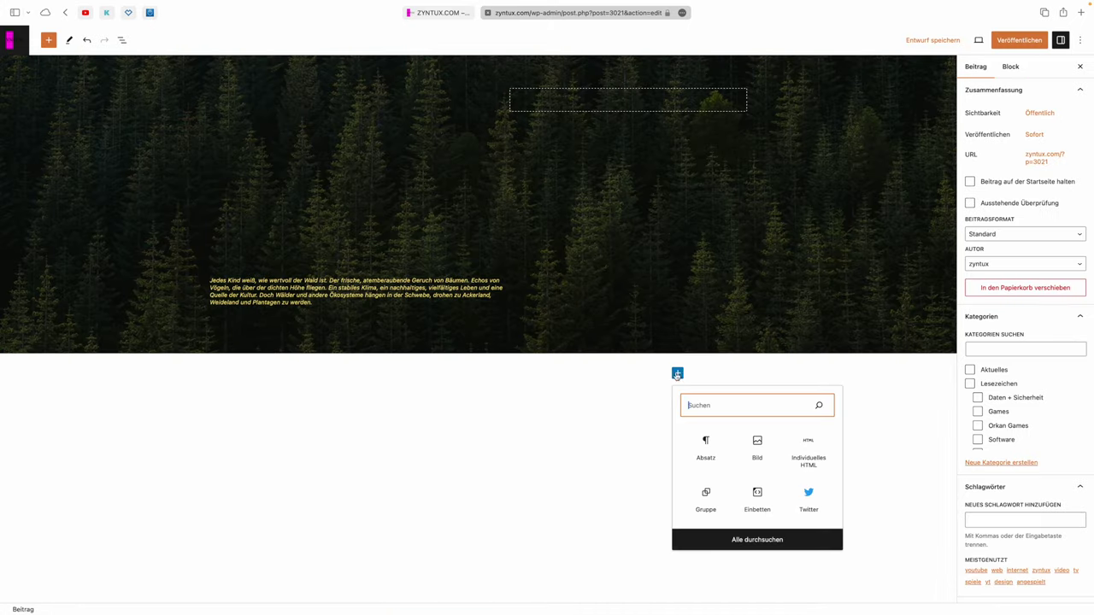
{"action": "left_click", "coordinate": [757, 544]}
{"action": "left_click", "coordinate": [77, 99]}
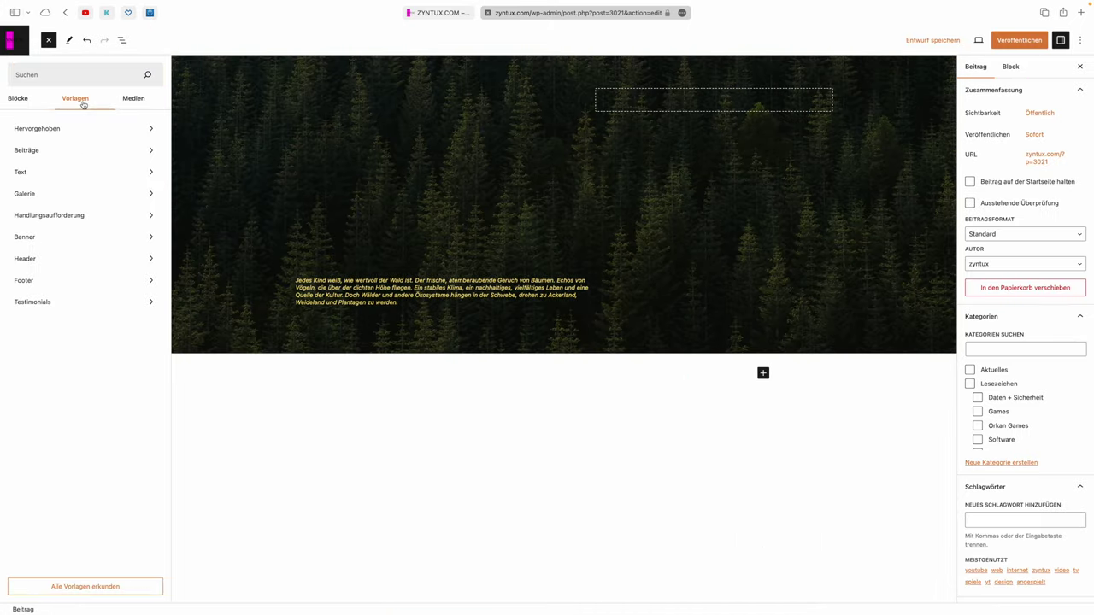
{"action": "left_click", "coordinate": [60, 146]}
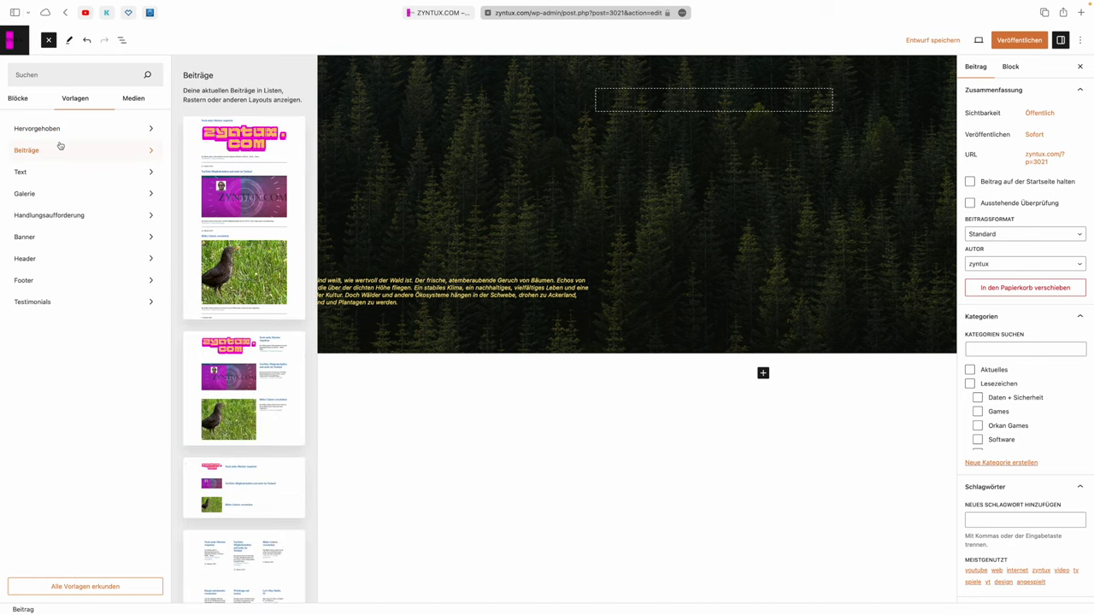
{"action": "scroll", "coordinate": [199, 165], "scroll_direction": "down", "scroll_amount": 2}
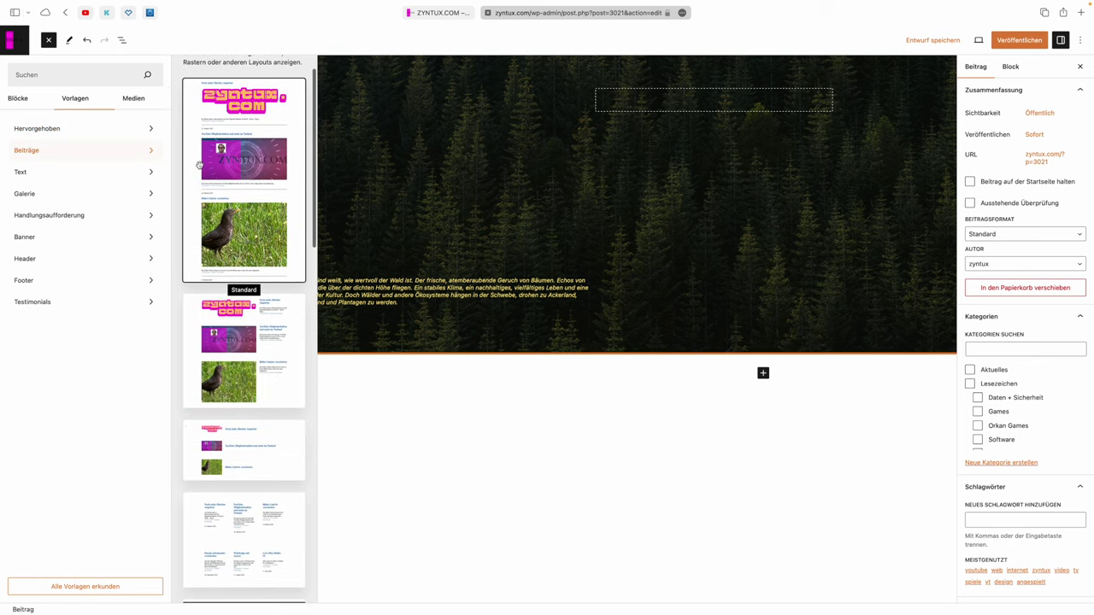
{"action": "scroll", "coordinate": [199, 165], "scroll_direction": "up", "scroll_amount": 2}
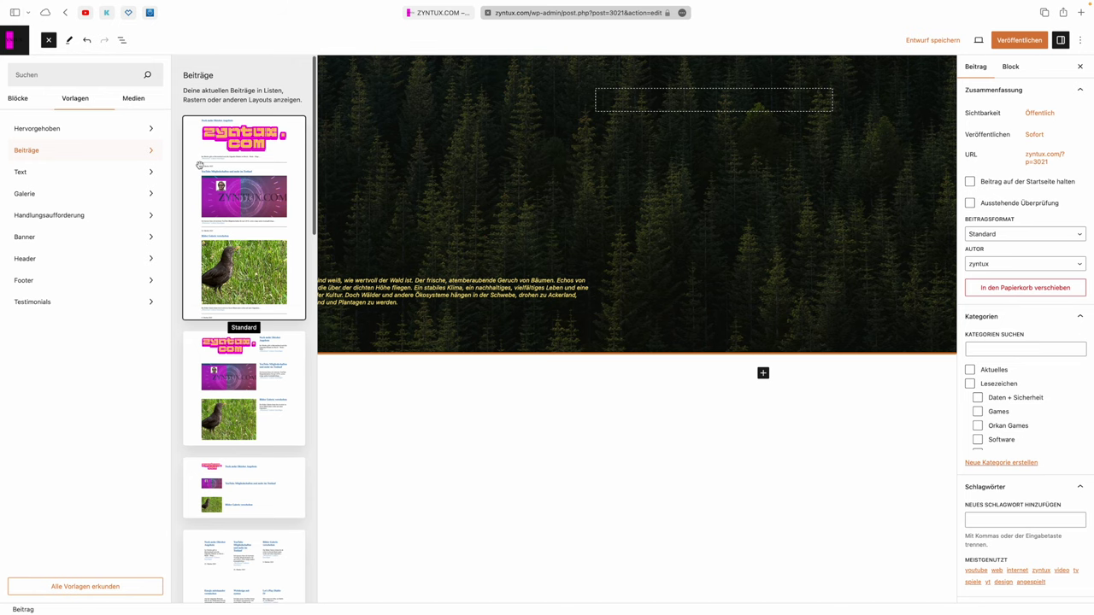
{"action": "scroll", "coordinate": [199, 165], "scroll_direction": "down", "scroll_amount": 4}
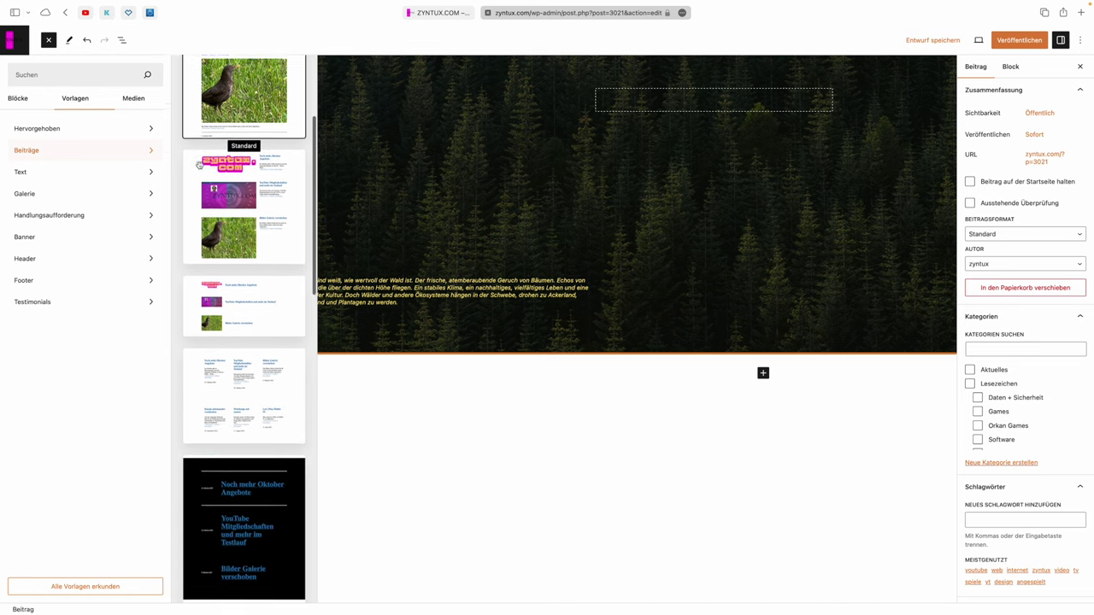
{"action": "scroll", "coordinate": [199, 165], "scroll_direction": "down", "scroll_amount": 2}
{"action": "left_click", "coordinate": [255, 328]}
{"action": "scroll", "coordinate": [575, 423], "scroll_direction": "down", "scroll_amount": 10}
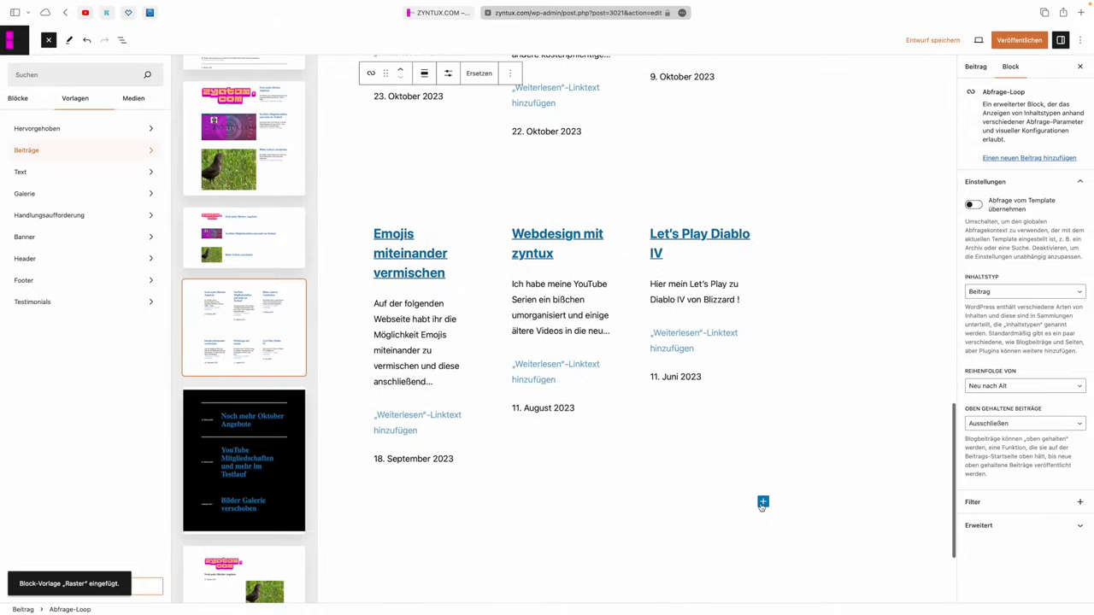
- Browse the ready-made patterns in the Text and Galerie categories
{"action": "left_click", "coordinate": [107, 172]}
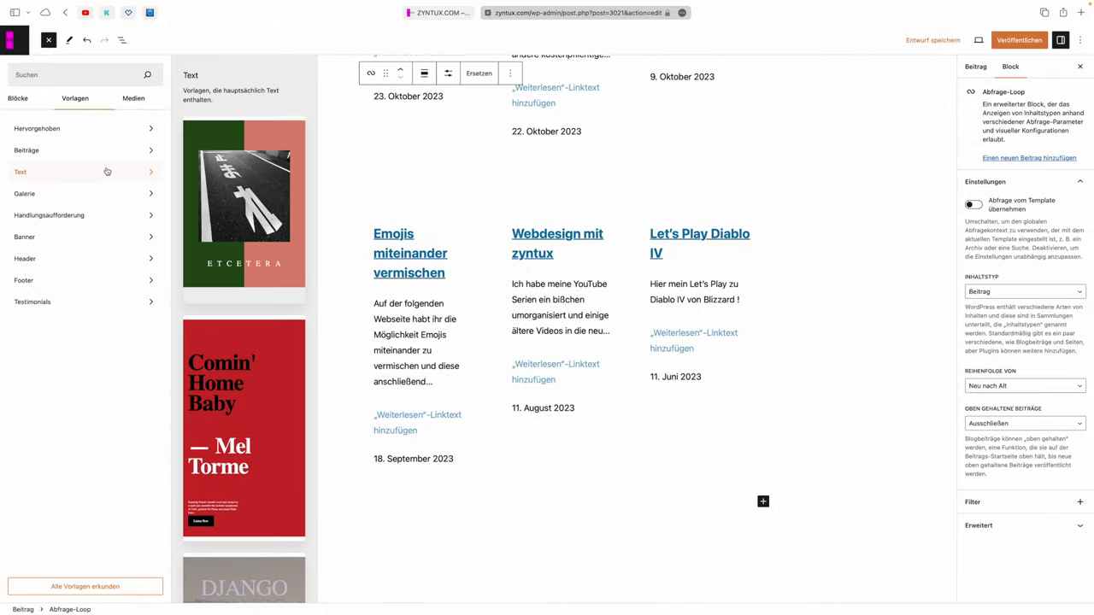
{"action": "scroll", "coordinate": [237, 247], "scroll_direction": "down", "scroll_amount": 10}
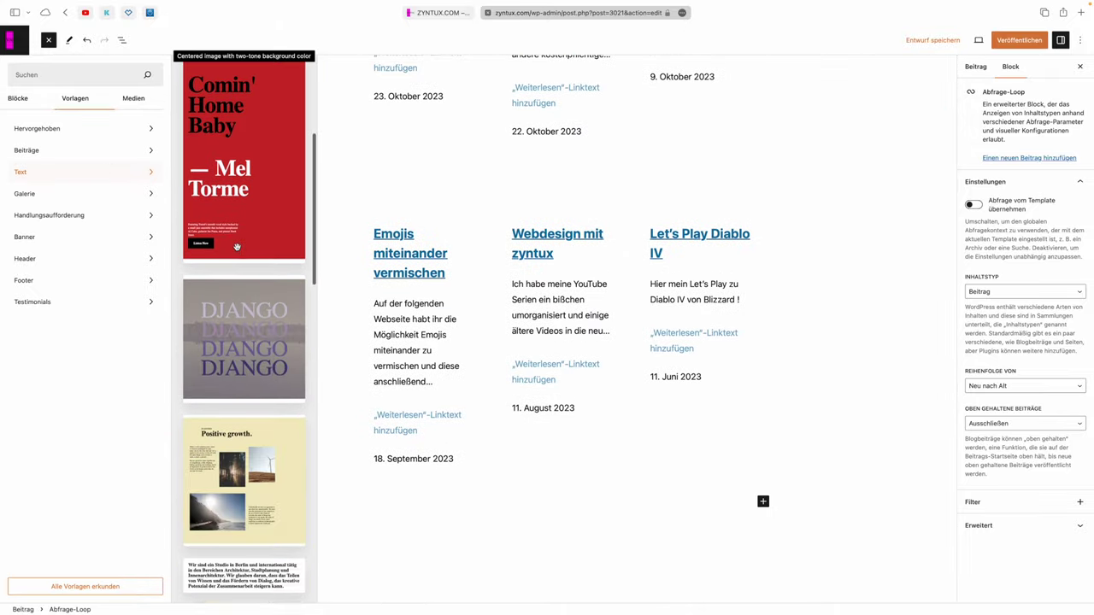
{"action": "scroll", "coordinate": [237, 247], "scroll_direction": "down", "scroll_amount": 5}
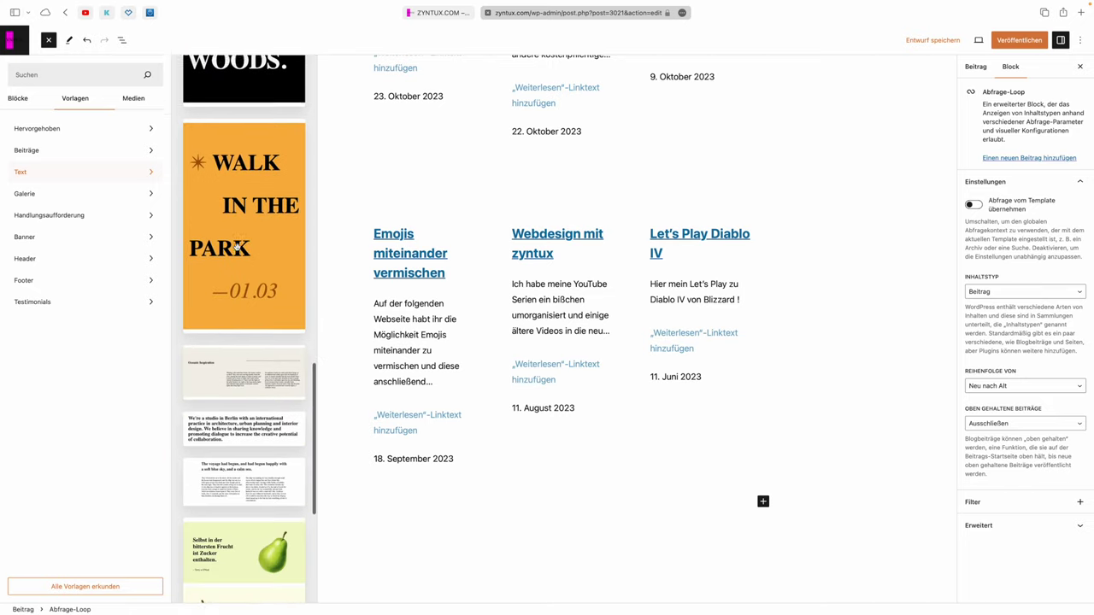
{"action": "left_click", "coordinate": [51, 199]}
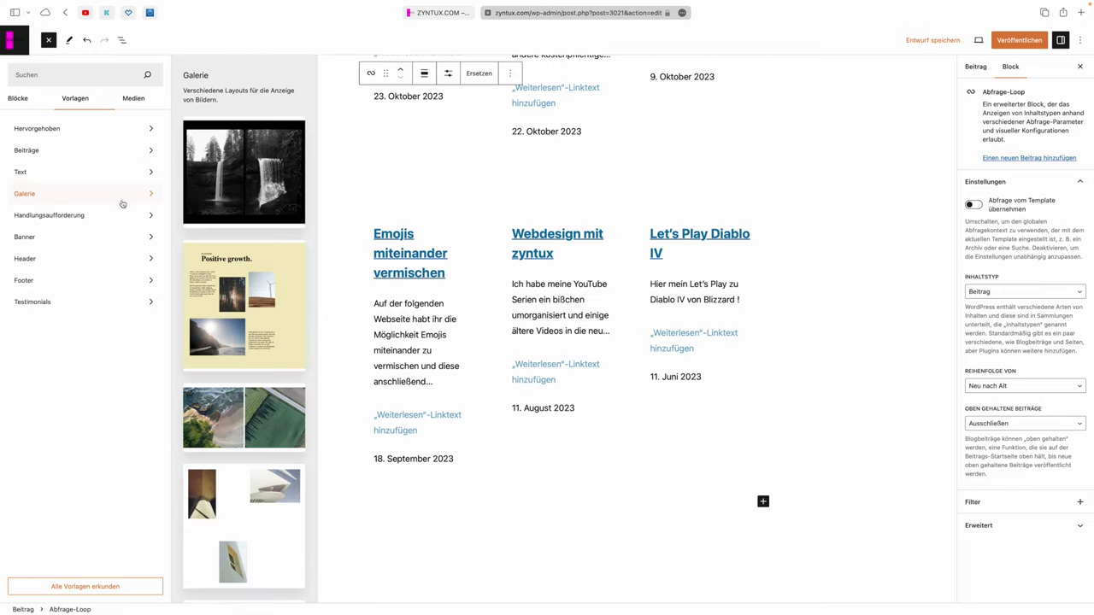
{"action": "scroll", "coordinate": [239, 256], "scroll_direction": "down", "scroll_amount": 3}
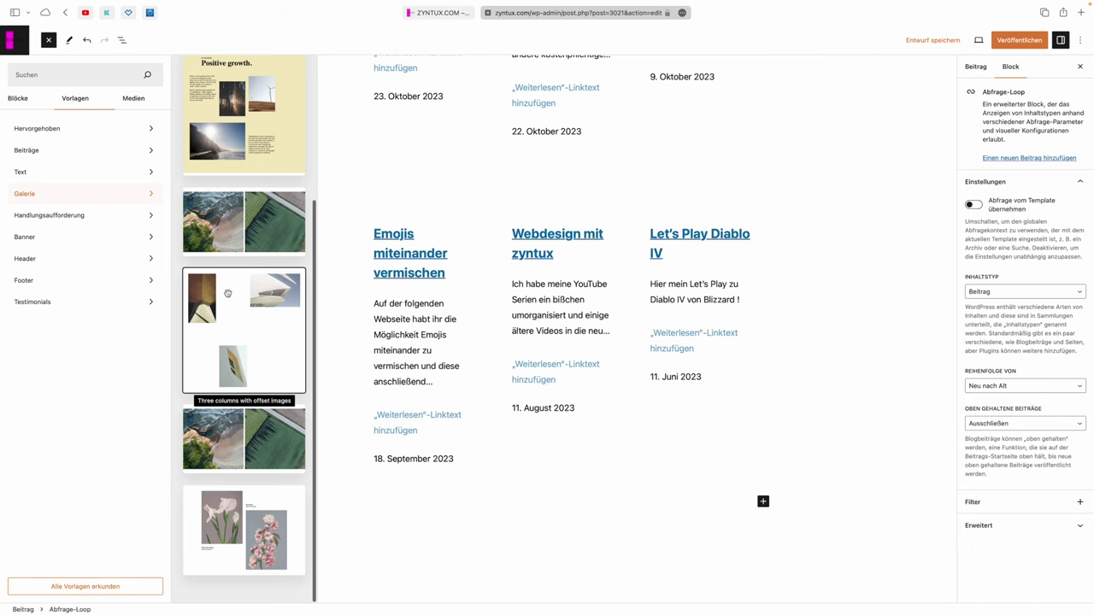
{"action": "scroll", "coordinate": [227, 293], "scroll_direction": "up", "scroll_amount": 5}
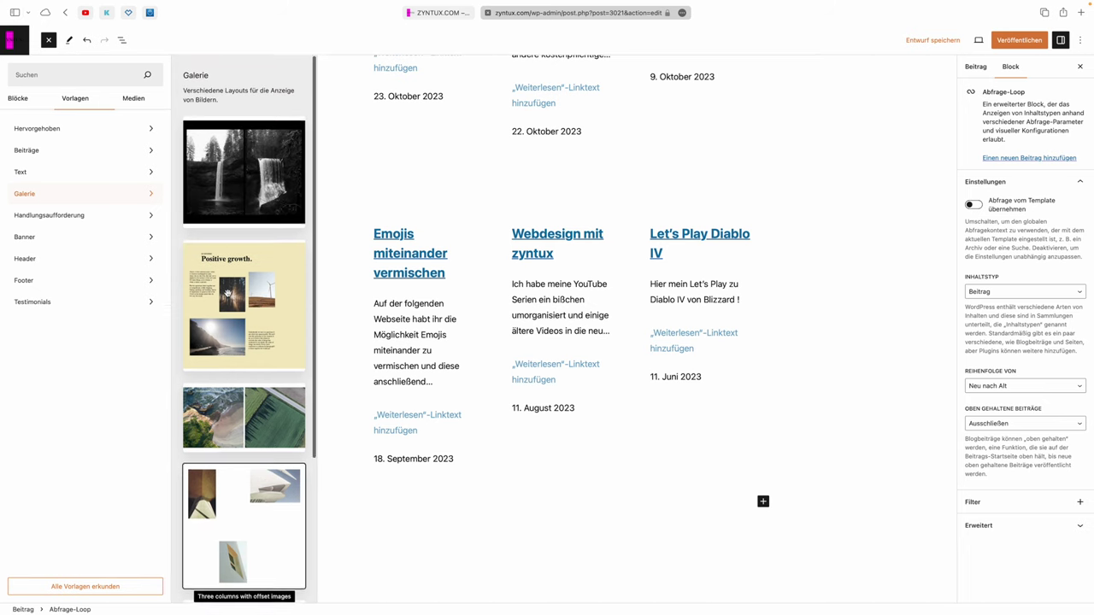
- Insert the Handlungsaufforderung pattern with four stacked link buttons and social icons below the post grid, and check its buttons
{"action": "left_click", "coordinate": [74, 215]}
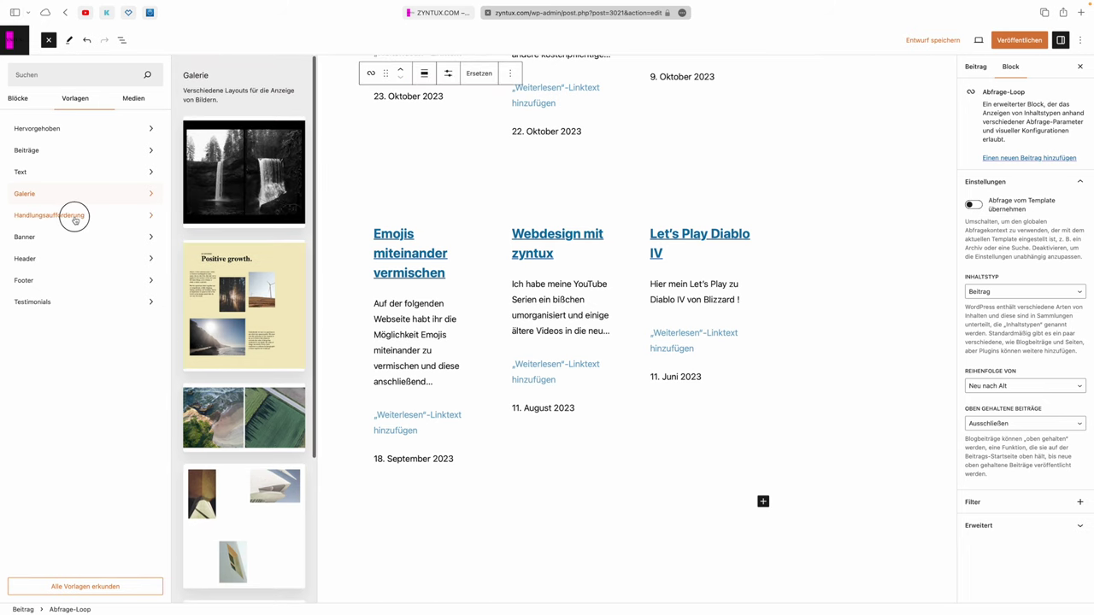
{"action": "scroll", "coordinate": [210, 557], "scroll_direction": "down", "scroll_amount": 10}
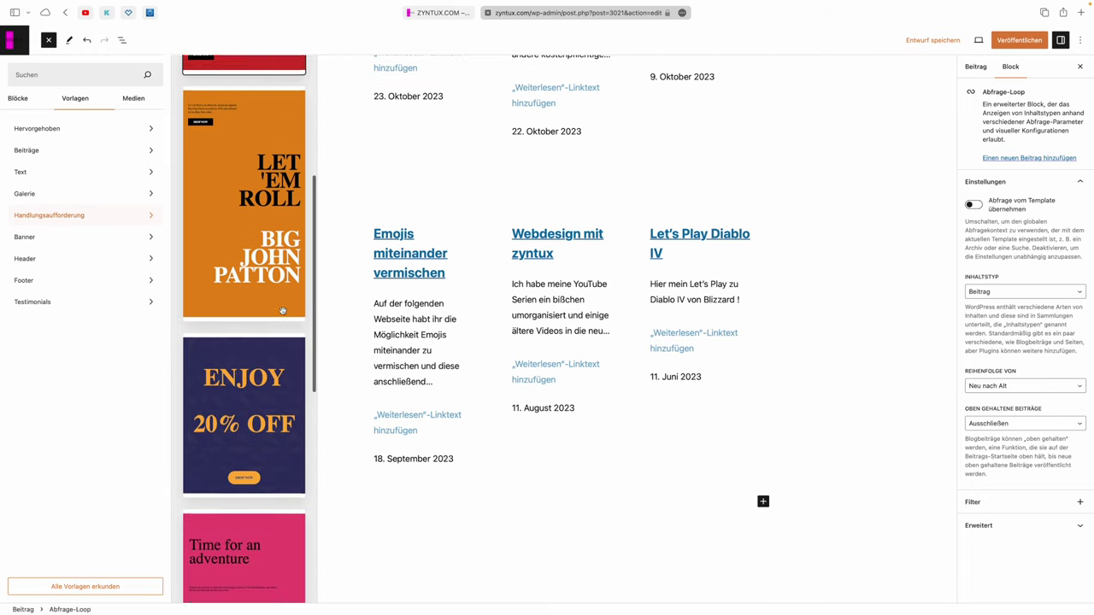
{"action": "left_click_drag", "start_coordinate": [210, 557], "coordinate": [542, 513]}
{"action": "scroll", "coordinate": [426, 413], "scroll_direction": "down", "scroll_amount": 3}
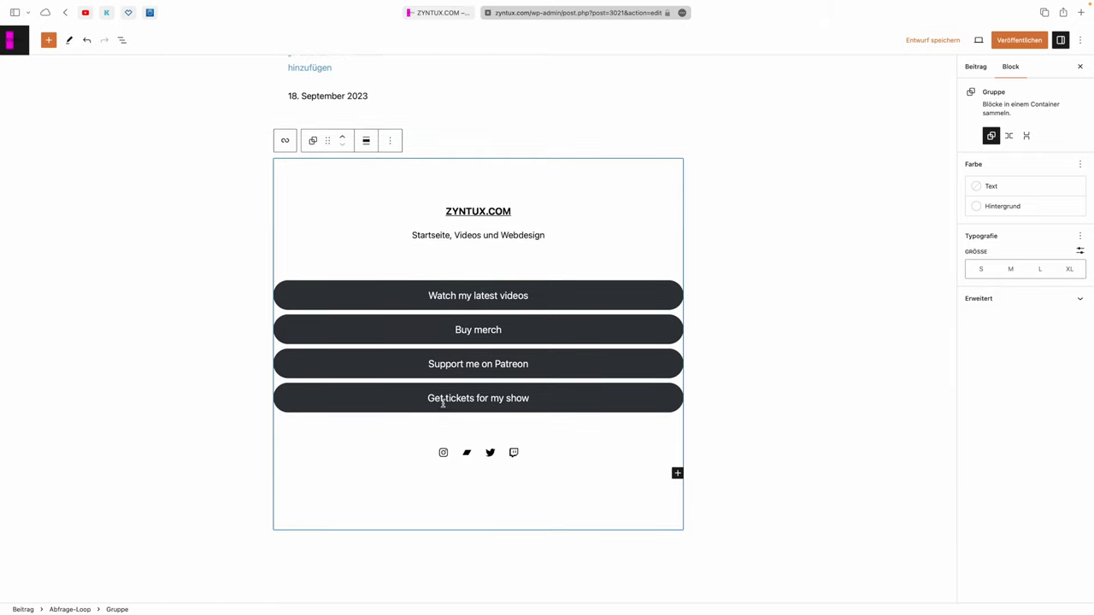
{"action": "left_click", "coordinate": [481, 325]}
{"action": "left_click", "coordinate": [499, 297]}
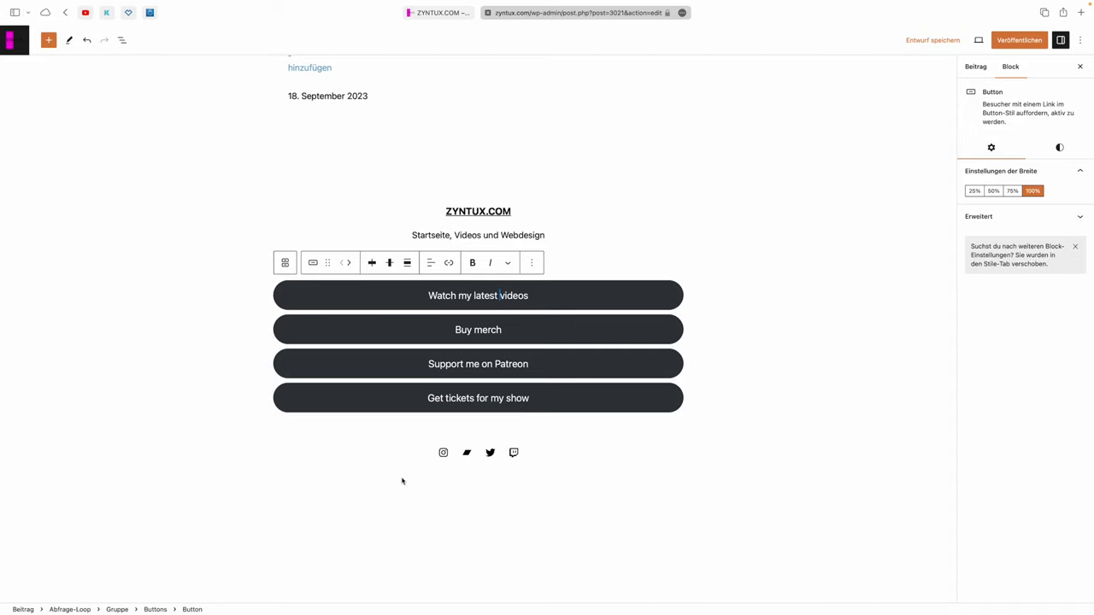
- Insert the black Header pattern with site logo, title and navigation below the social icons
{"action": "left_click", "coordinate": [563, 465]}
{"action": "scroll", "coordinate": [593, 325], "scroll_direction": "down", "scroll_amount": 2}
{"action": "left_click", "coordinate": [678, 296]}
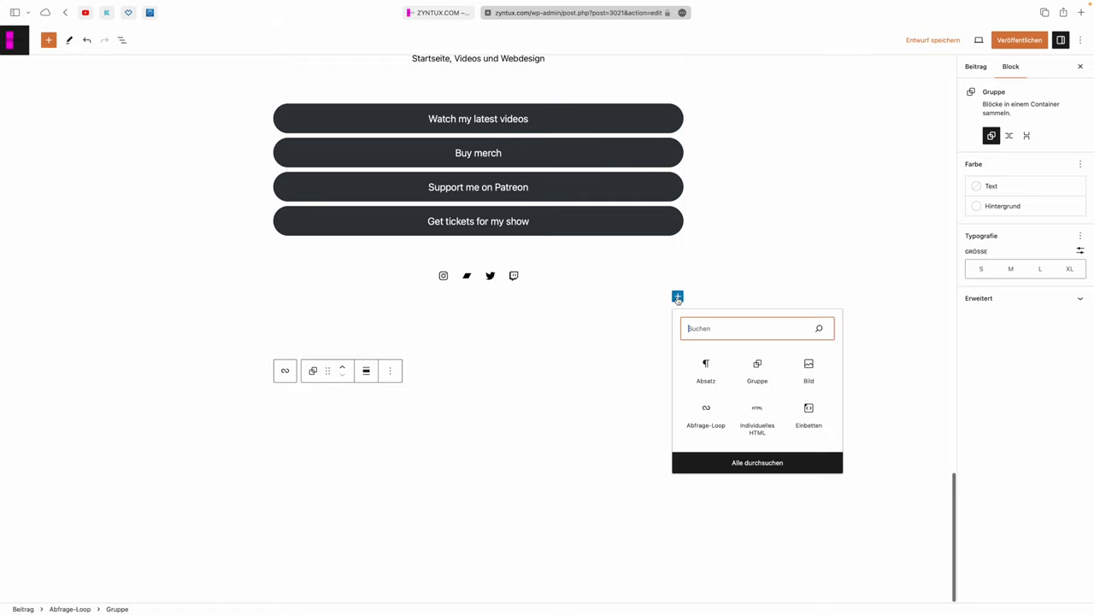
{"action": "left_click", "coordinate": [756, 463]}
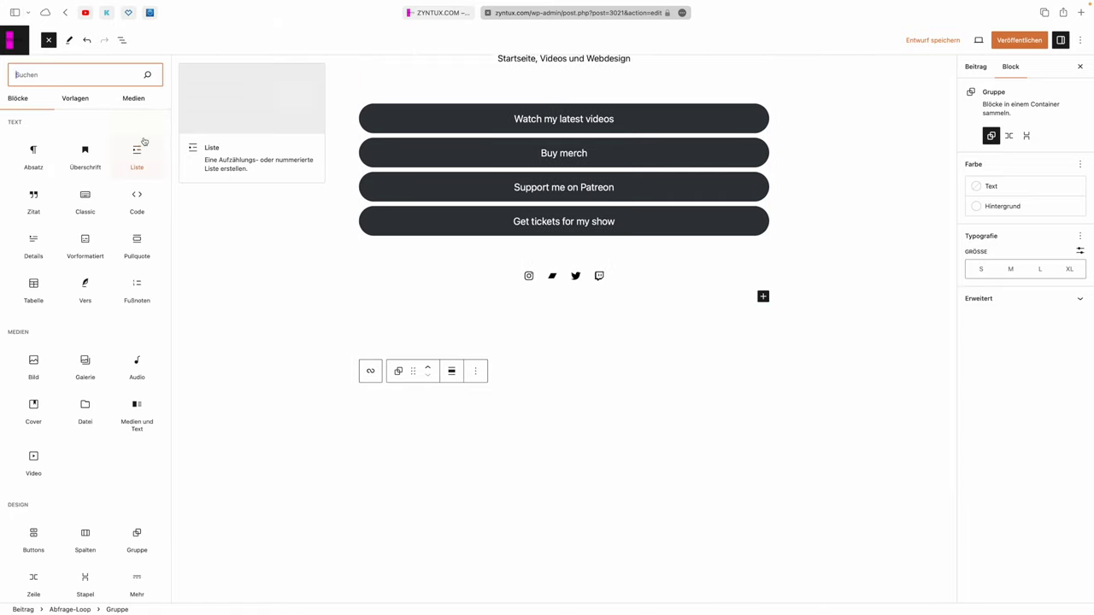
{"action": "left_click", "coordinate": [77, 97]}
{"action": "left_click", "coordinate": [68, 238]}
{"action": "left_click", "coordinate": [68, 257]}
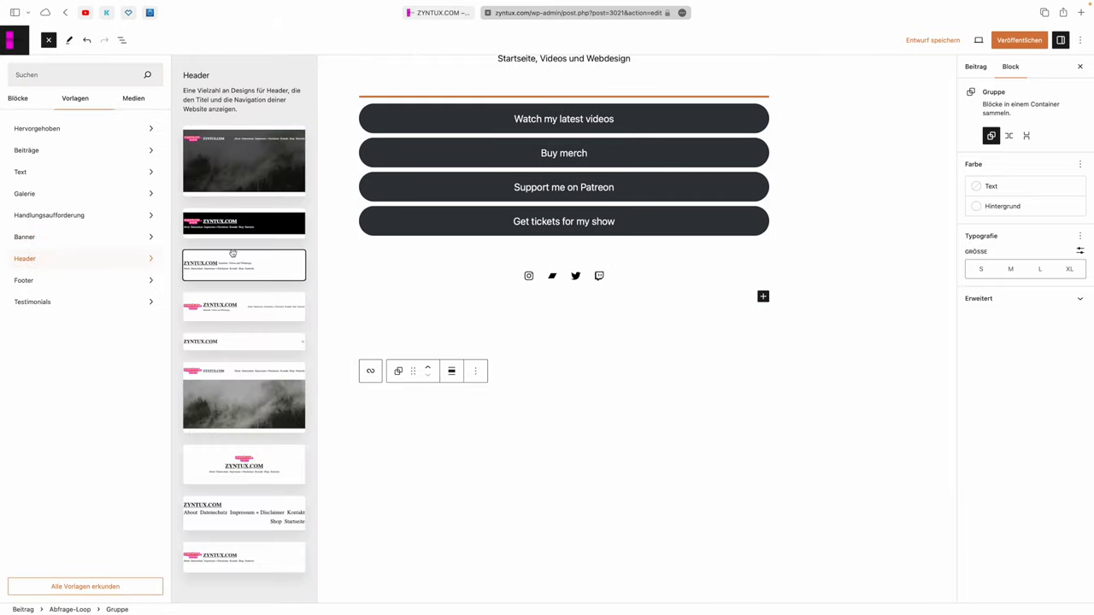
{"action": "left_click_drag", "start_coordinate": [225, 232], "coordinate": [646, 324]}
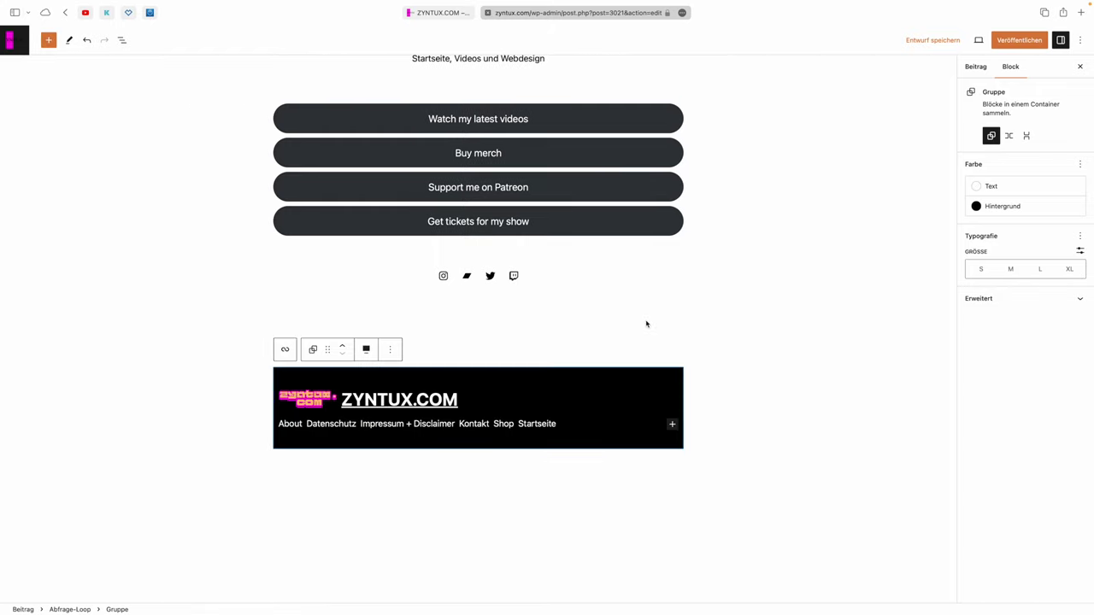
- Deselect the black header and open the pattern library for the end of the post
{"action": "scroll", "coordinate": [481, 413], "scroll_direction": "down", "scroll_amount": 2}
{"action": "left_click", "coordinate": [484, 414]}
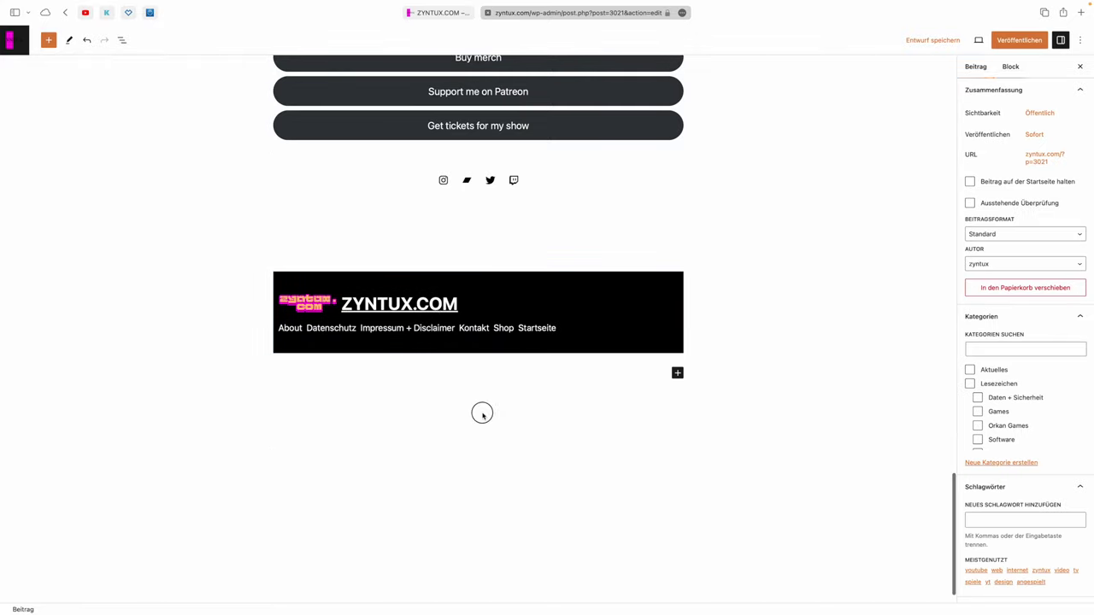
{"action": "left_click", "coordinate": [679, 375]}
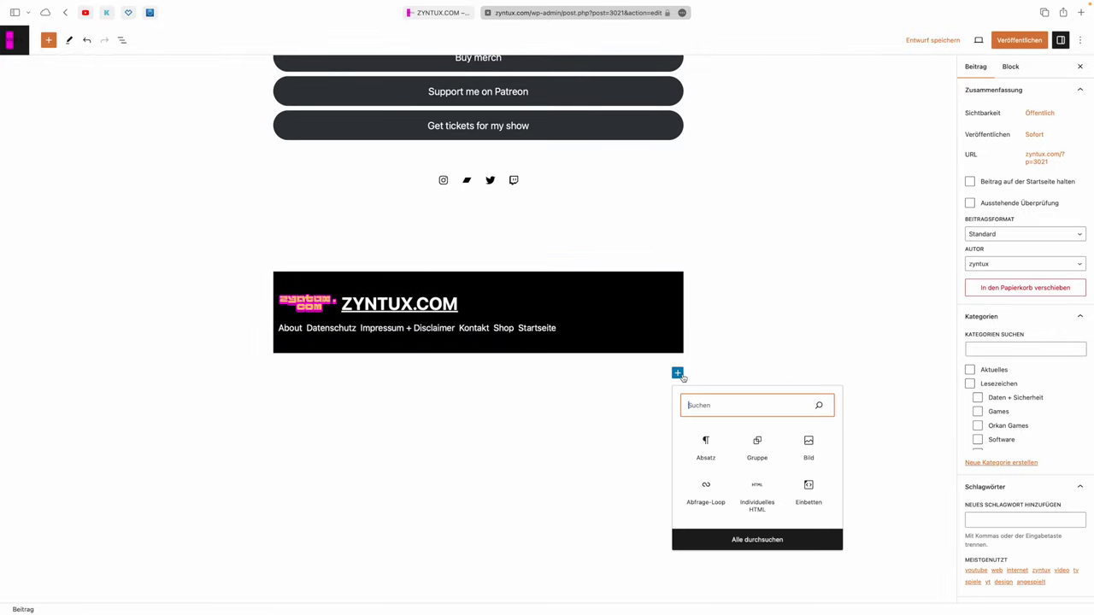
{"action": "left_click", "coordinate": [737, 540]}
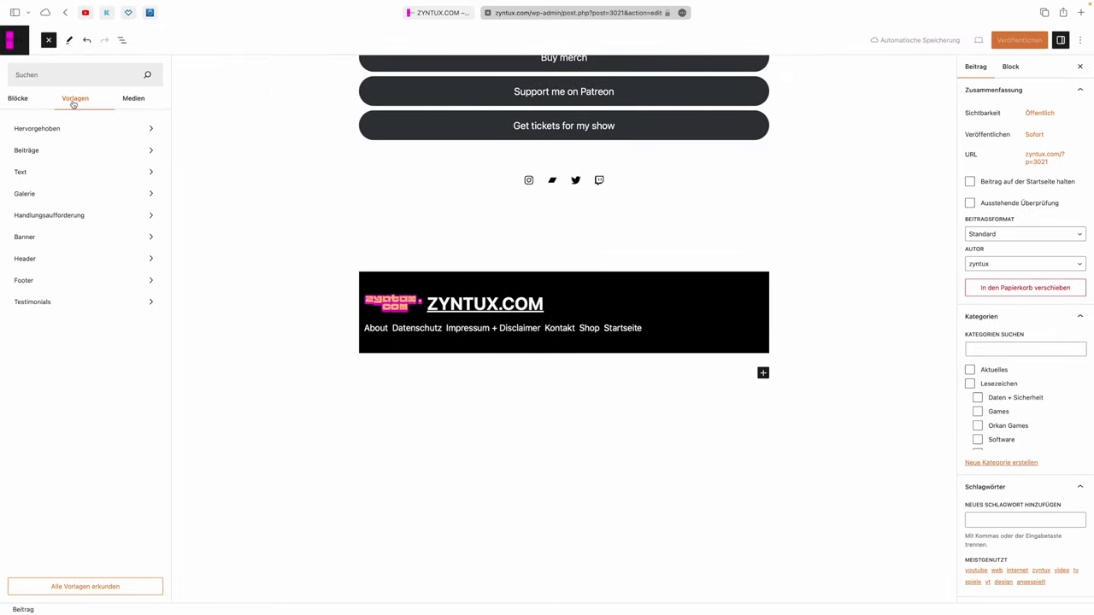
- Examine the header of the live zyntux.com homepage and compare it with the header pattern in the post
{"action": "scroll", "coordinate": [234, 197], "scroll_direction": "up", "scroll_amount": 15}
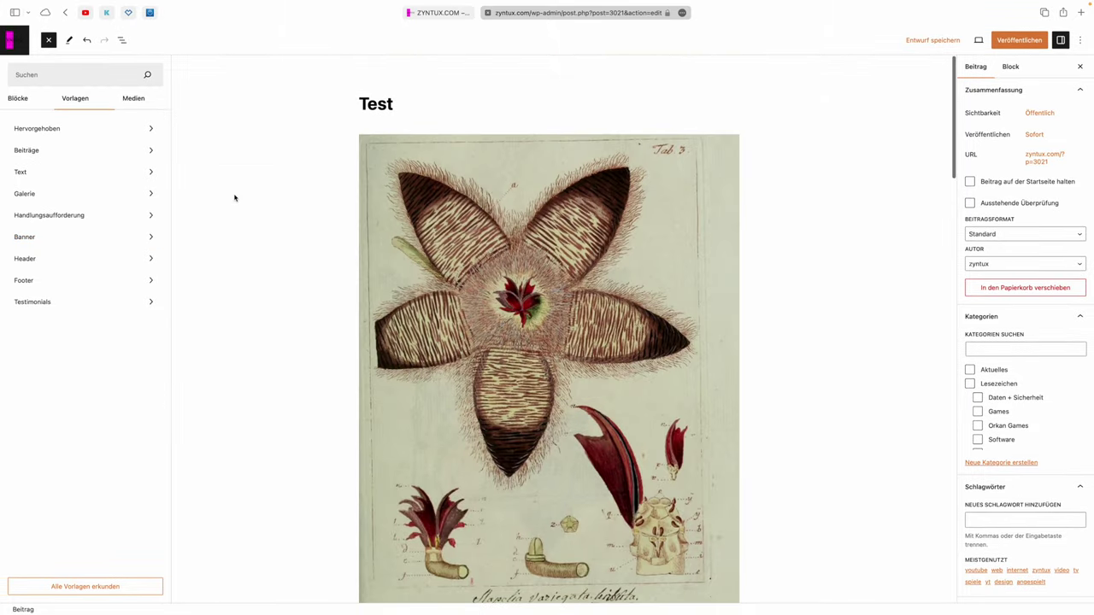
{"action": "left_click", "coordinate": [456, 12]}
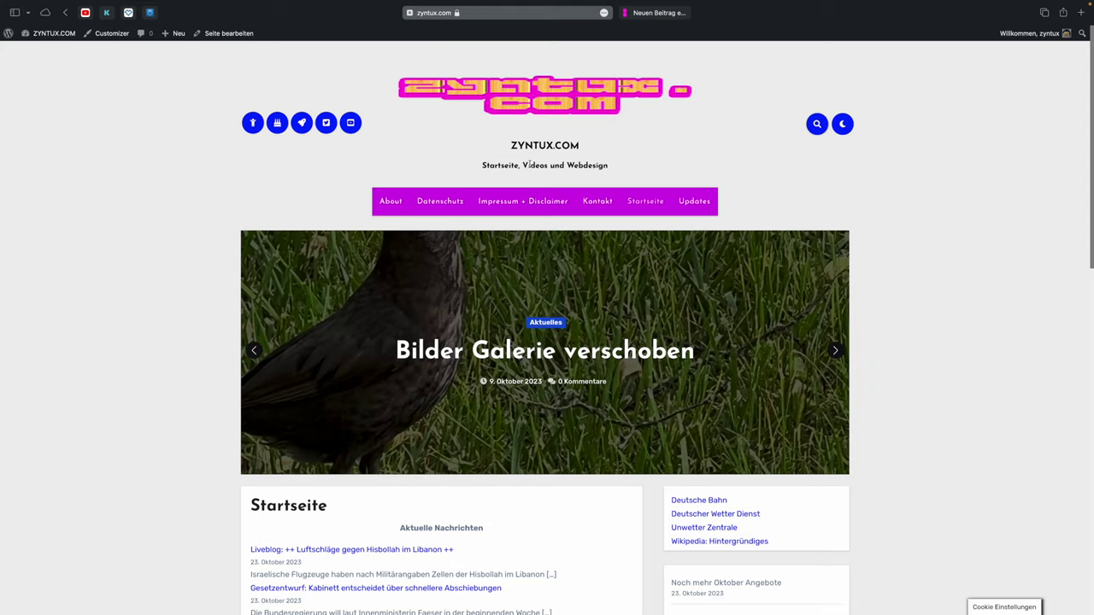
{"action": "left_click", "coordinate": [654, 13]}
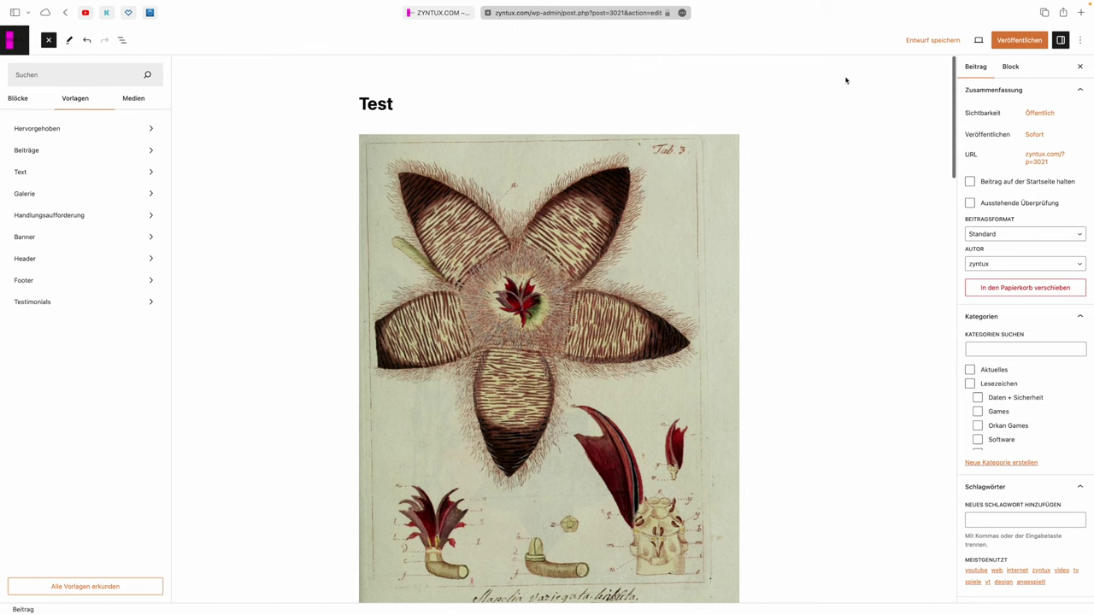
{"action": "scroll", "coordinate": [868, 145], "scroll_direction": "down", "scroll_amount": 20}
{"action": "scroll", "coordinate": [868, 145], "scroll_direction": "down", "scroll_amount": 5}
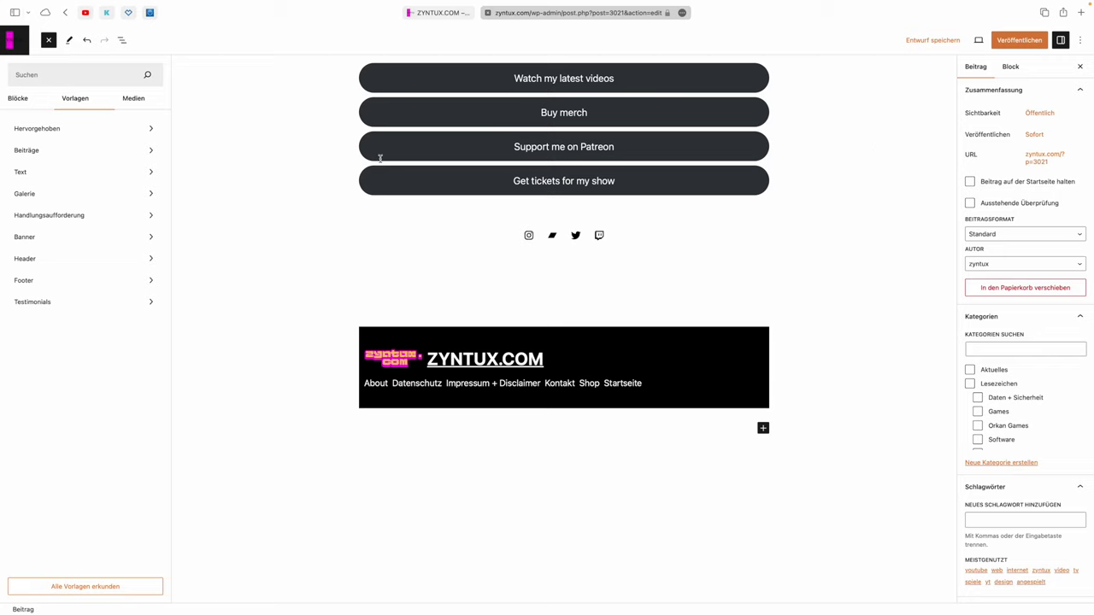
- Browse the Footer patterns and compare them with the footer of the live zyntux.com homepage
{"action": "left_click", "coordinate": [90, 279]}
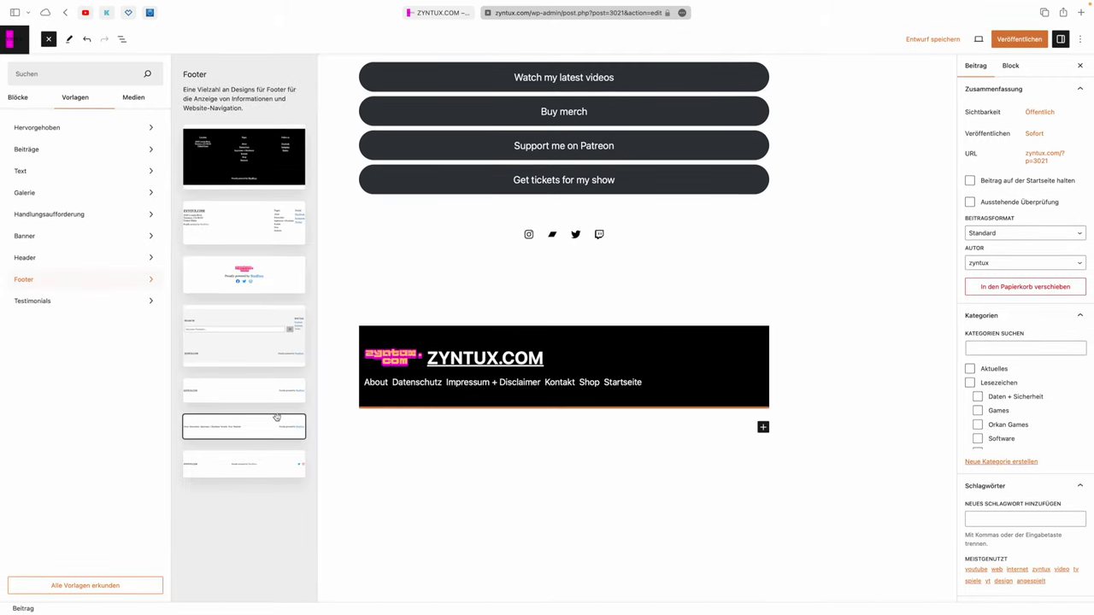
{"action": "left_click", "coordinate": [439, 19]}
{"action": "scroll", "coordinate": [385, 291], "scroll_direction": "down", "scroll_amount": 20}
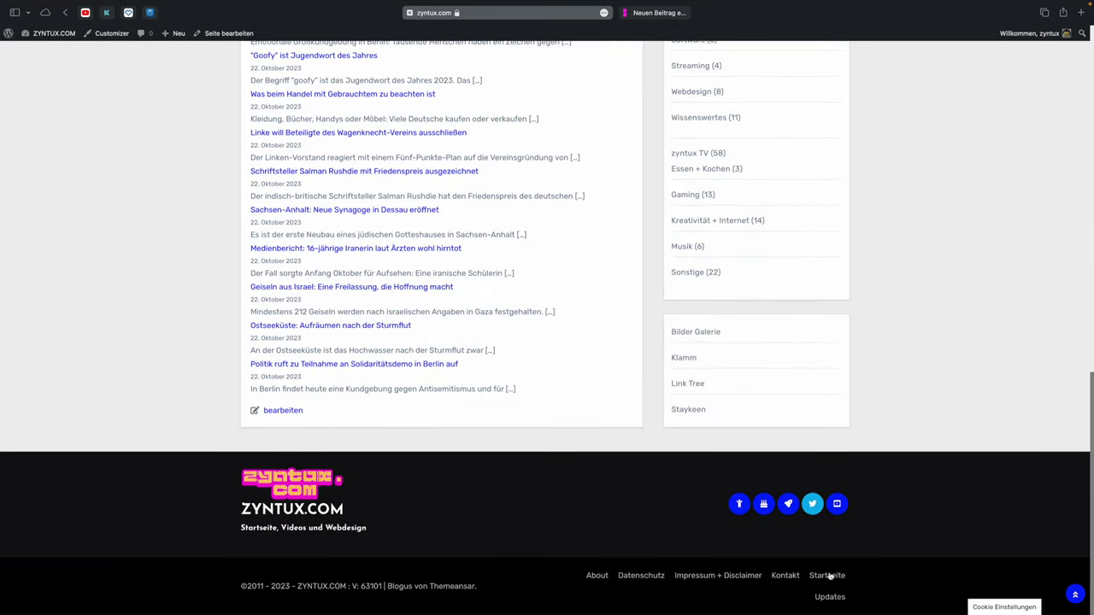
{"action": "left_click", "coordinate": [657, 12]}
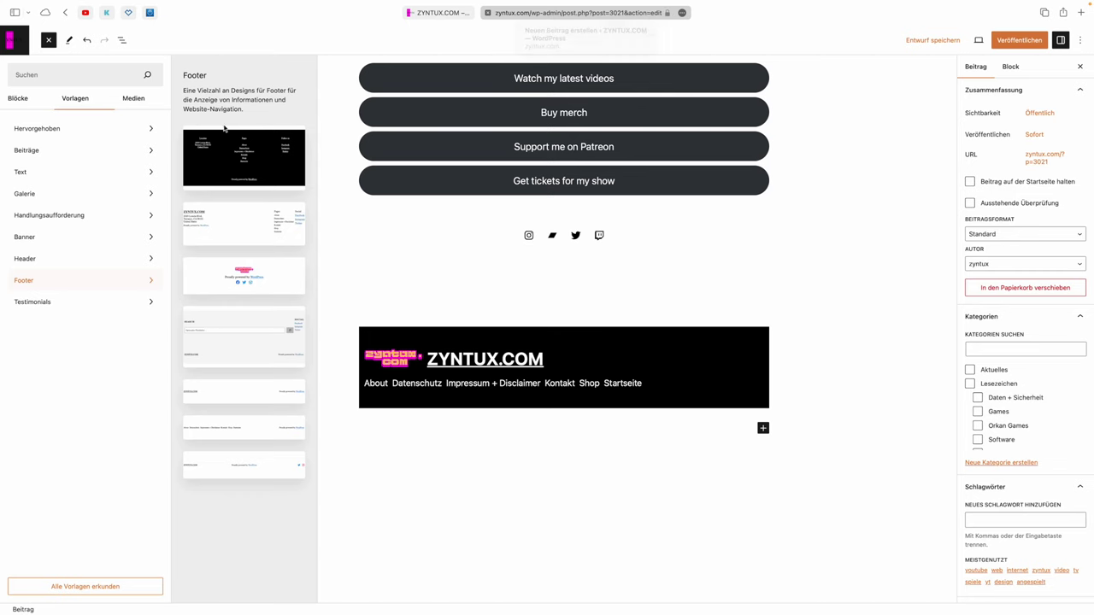
- Insert the Testimonials pattern with portrait and quote below the black header, then deselect it
{"action": "left_click", "coordinate": [52, 303]}
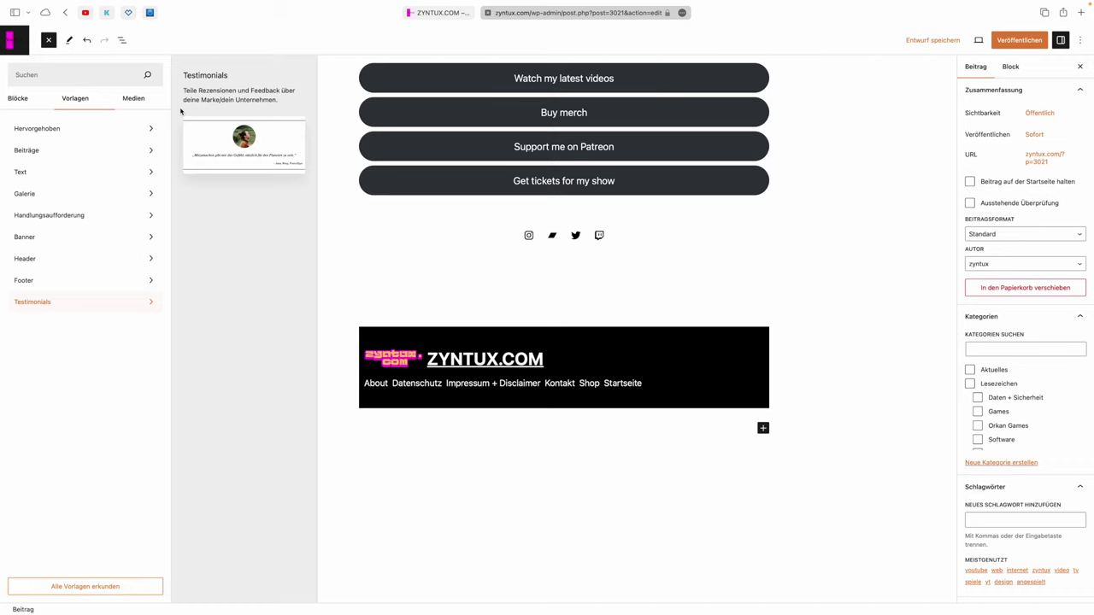
{"action": "left_click_drag", "start_coordinate": [240, 164], "coordinate": [688, 323]}
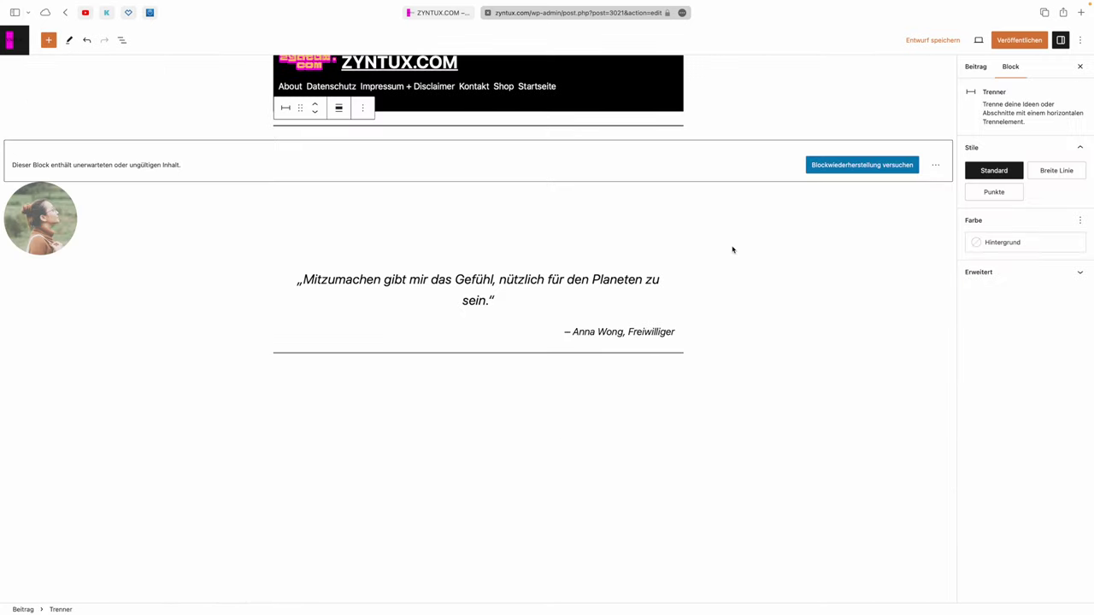
{"action": "left_click", "coordinate": [690, 357]}
- Add an Absatz block from the block library below the testimonial's closing separator
{"action": "left_click", "coordinate": [678, 372]}
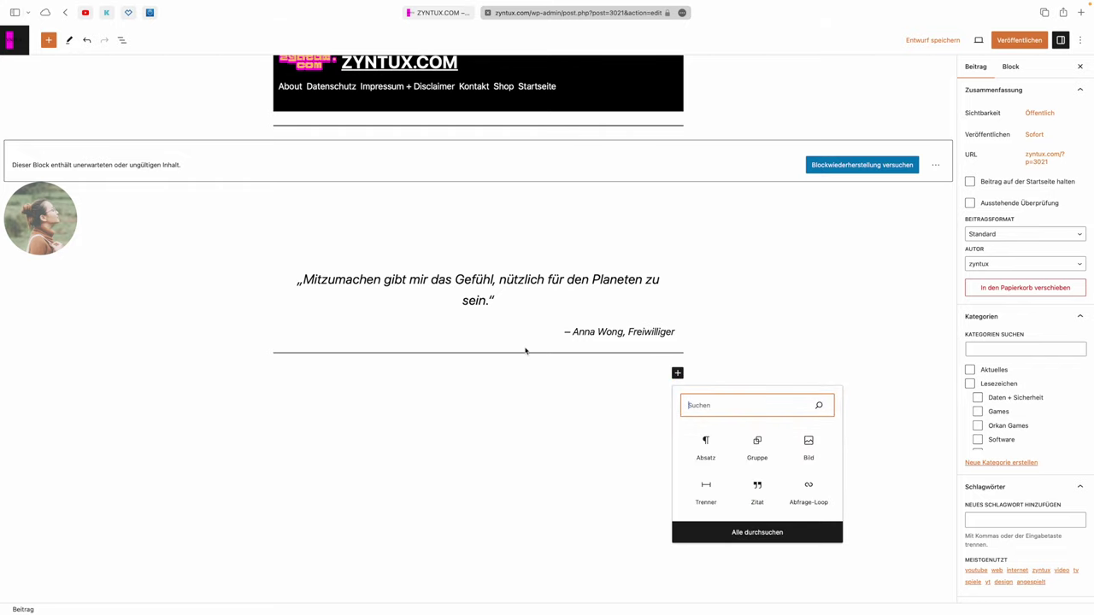
{"action": "left_click", "coordinate": [743, 530]}
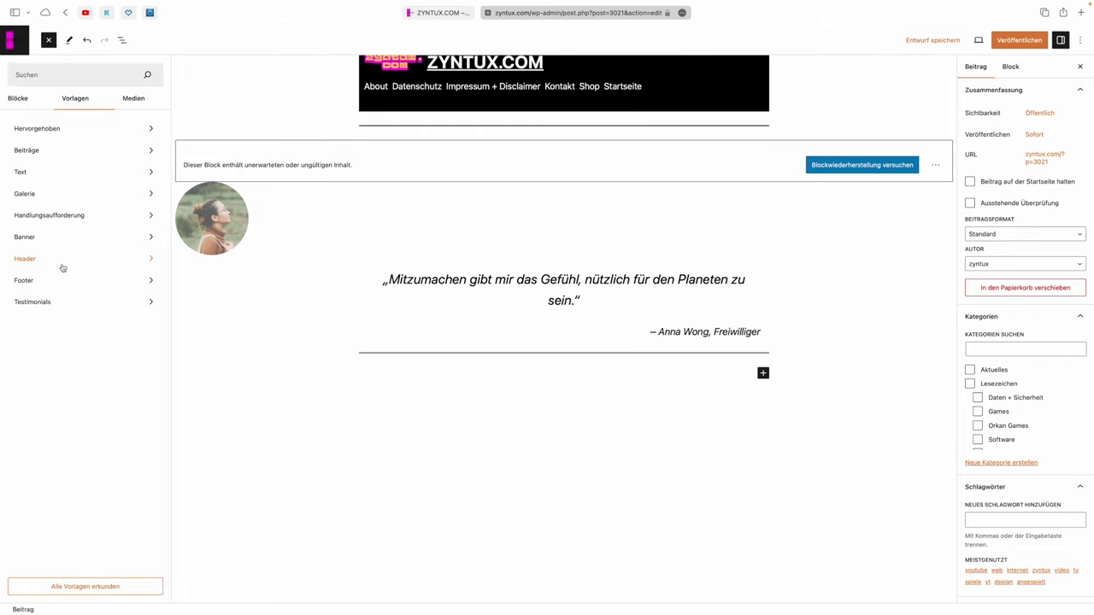
{"action": "left_click", "coordinate": [18, 98]}
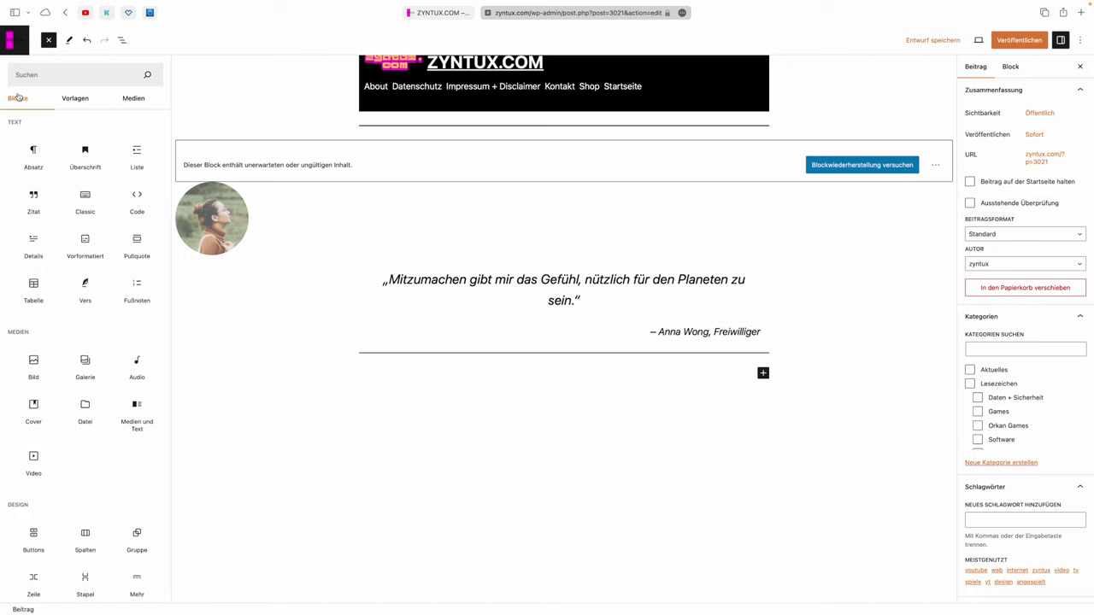
{"action": "scroll", "coordinate": [237, 293], "scroll_direction": "up", "scroll_amount": 10}
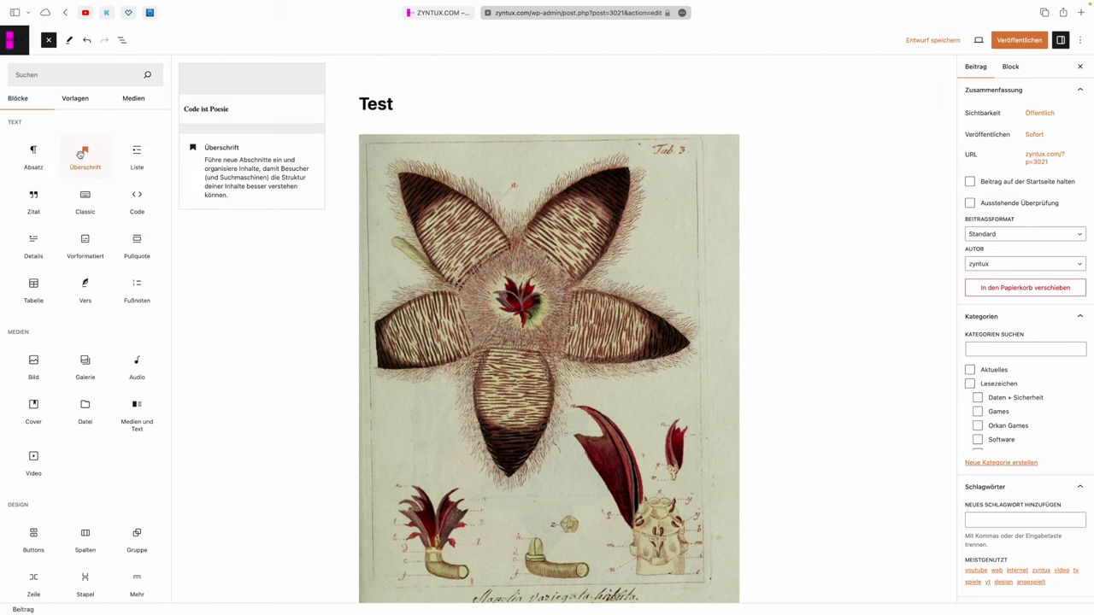
{"action": "scroll", "coordinate": [456, 342], "scroll_direction": "down", "scroll_amount": 20}
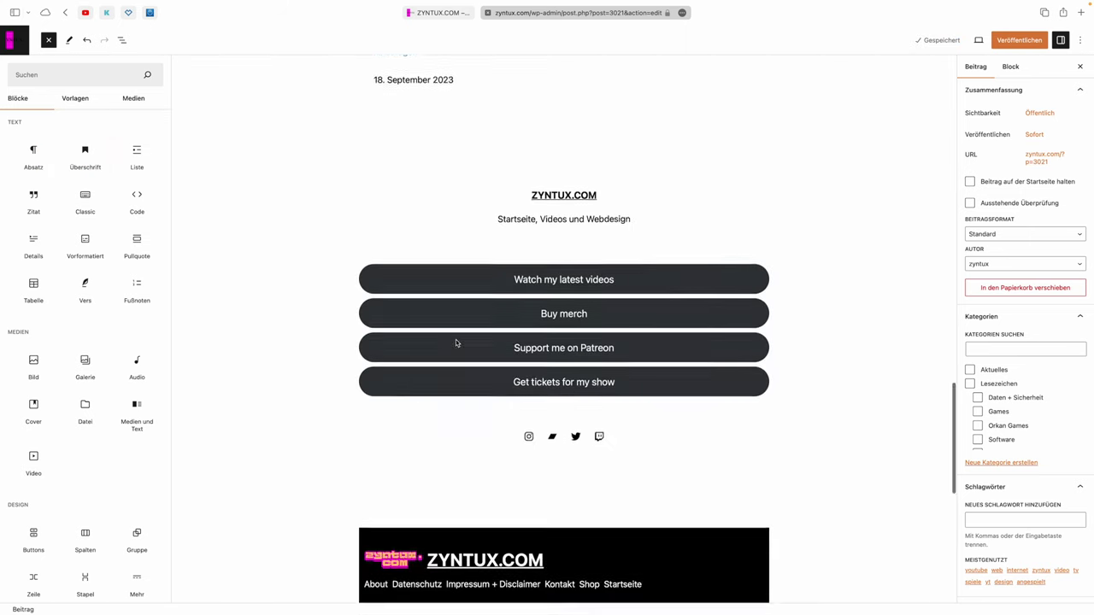
{"action": "scroll", "coordinate": [457, 343], "scroll_direction": "down", "scroll_amount": 5}
{"action": "left_click_drag", "start_coordinate": [35, 151], "coordinate": [473, 381]}
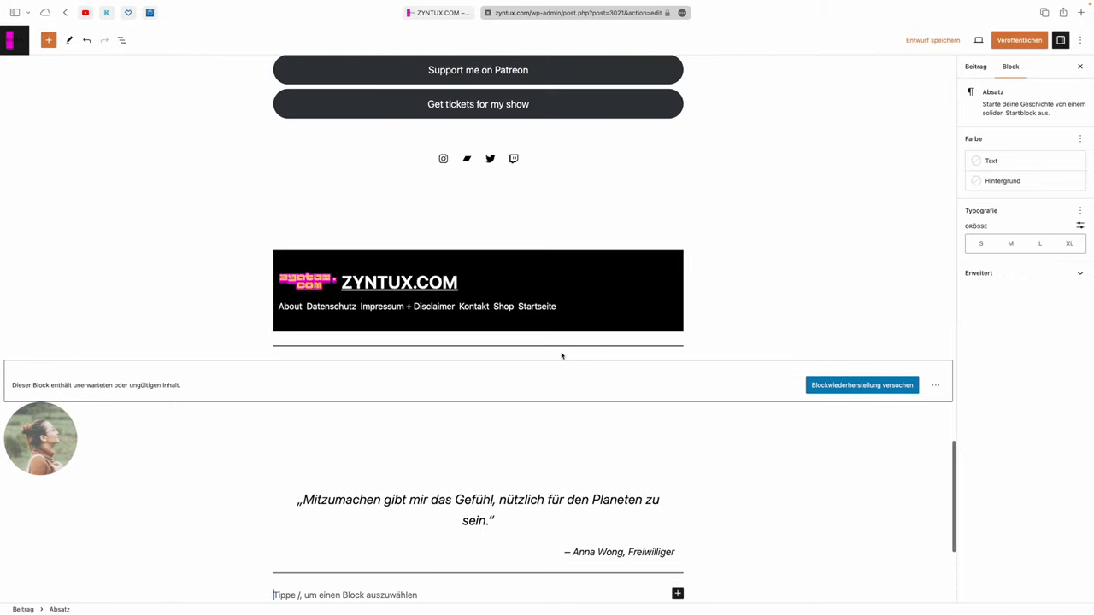
- Write "Hier Kannich jetzt beliebigen Text hinschreiben." in the new paragraph and start another paragraph below it
{"action": "type", "text": "Hier"}
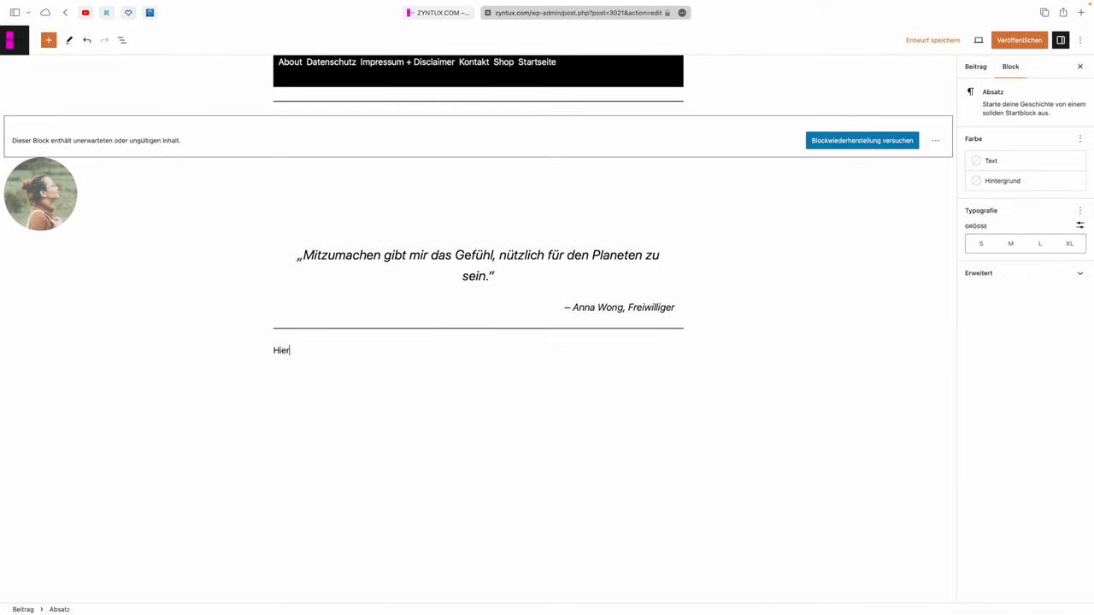
{"action": "type", "text": " Kannich jetzt beliebigen Text hinschreiben."}
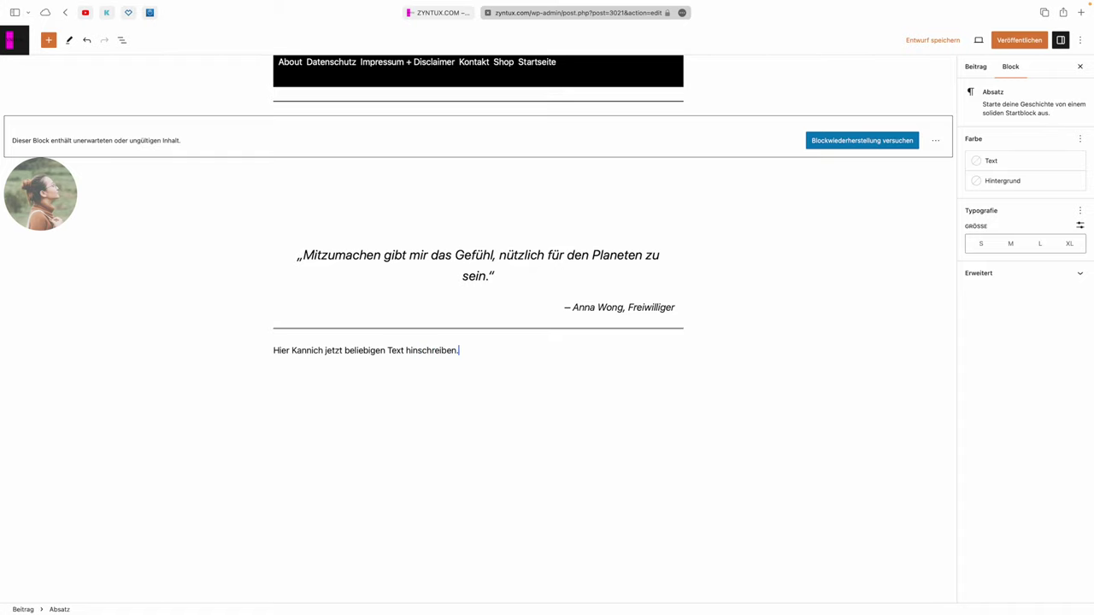
{"action": "key", "text": "Return"}
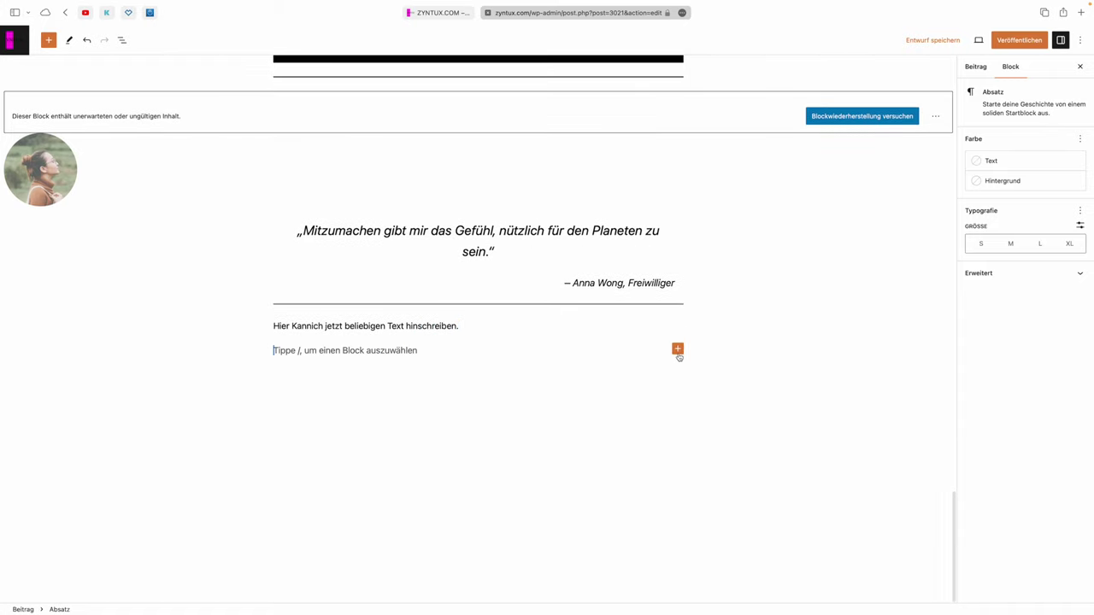
- Add an Audio block from the full block library below the "Hier Kannich jetzt beliebigen Text hinschreiben." paragraph, then deselect it
{"action": "left_click", "coordinate": [678, 349]}
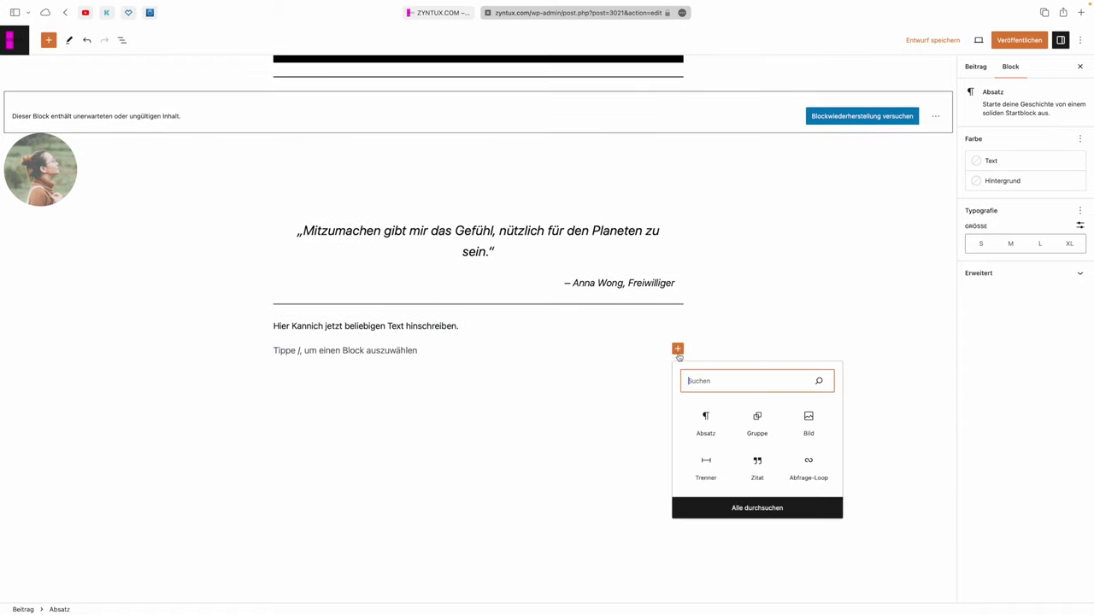
{"action": "left_click", "coordinate": [732, 506]}
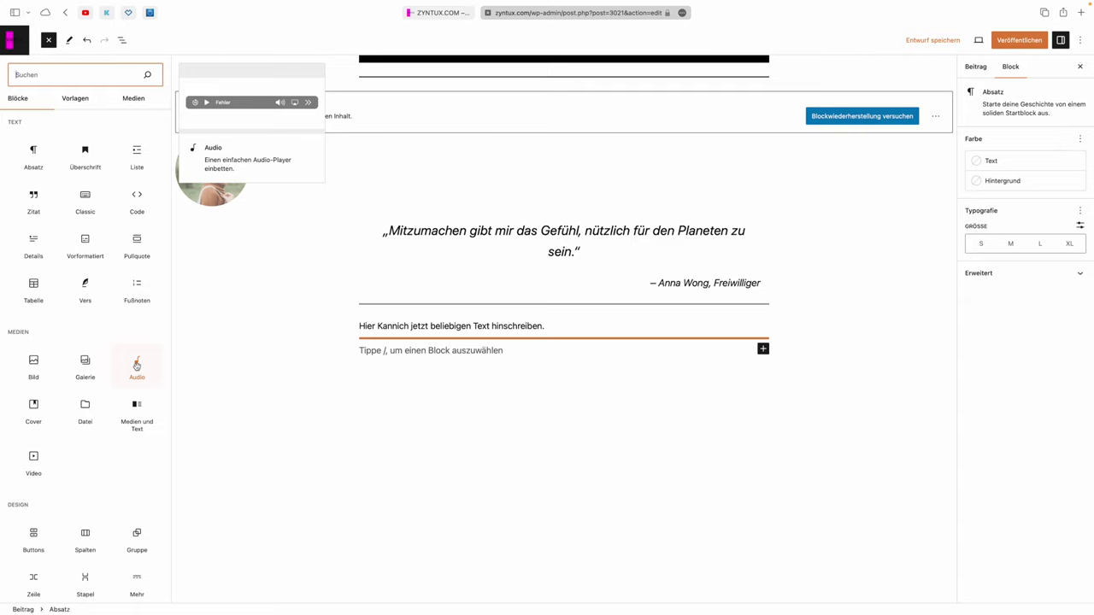
{"action": "left_click_drag", "start_coordinate": [137, 365], "coordinate": [466, 342]}
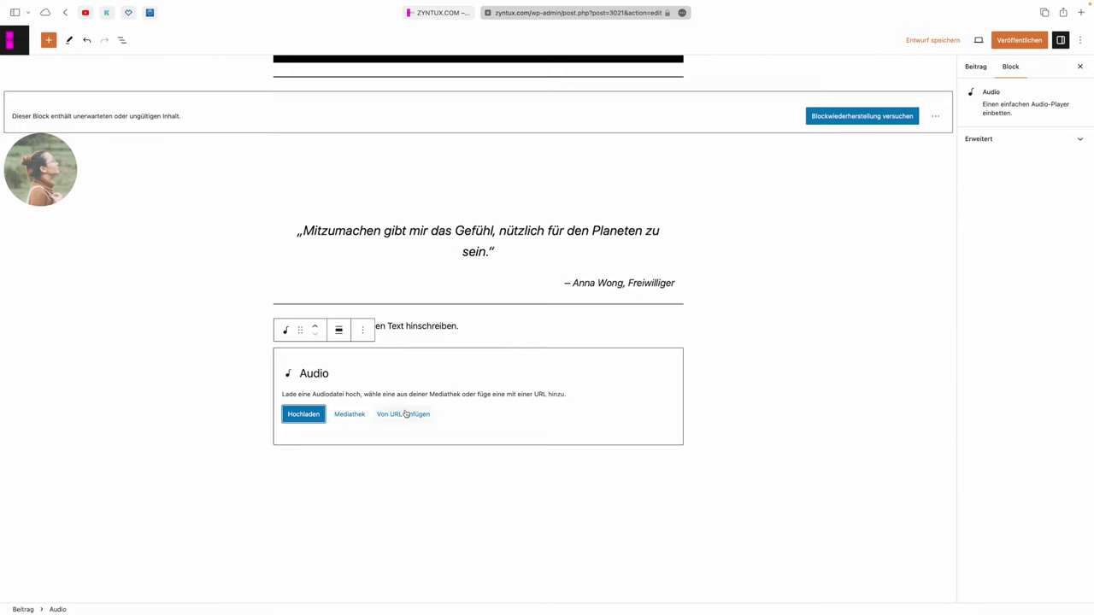
{"action": "scroll", "coordinate": [722, 479], "scroll_direction": "down", "scroll_amount": 2}
{"action": "left_click", "coordinate": [642, 424]}
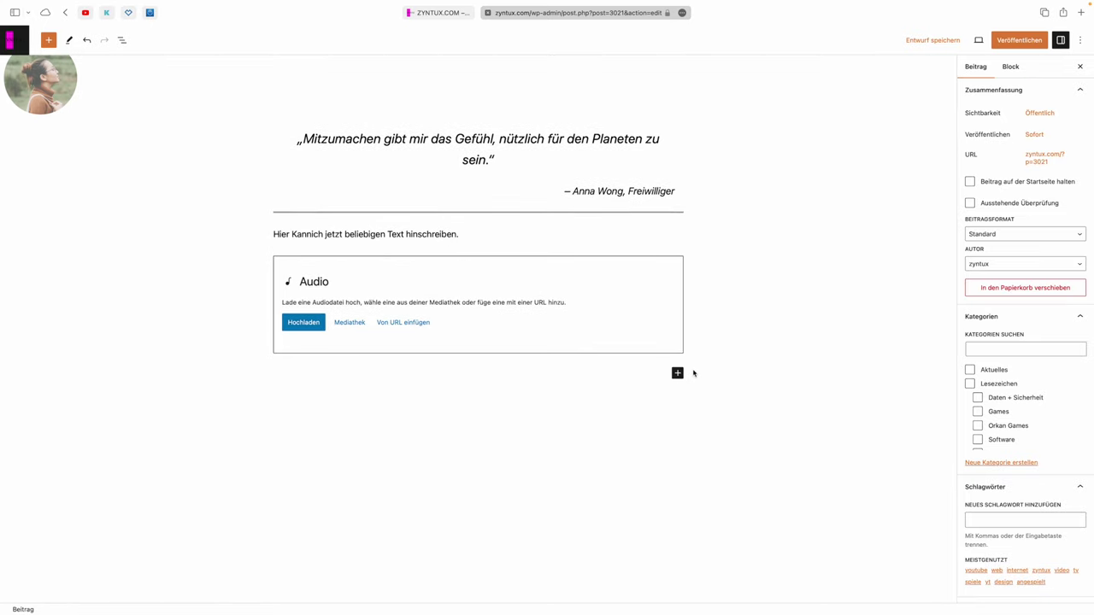
- Open the full block library and browse its Medien, Design and Widgets sections, reading the block previews
{"action": "left_click", "coordinate": [678, 374]}
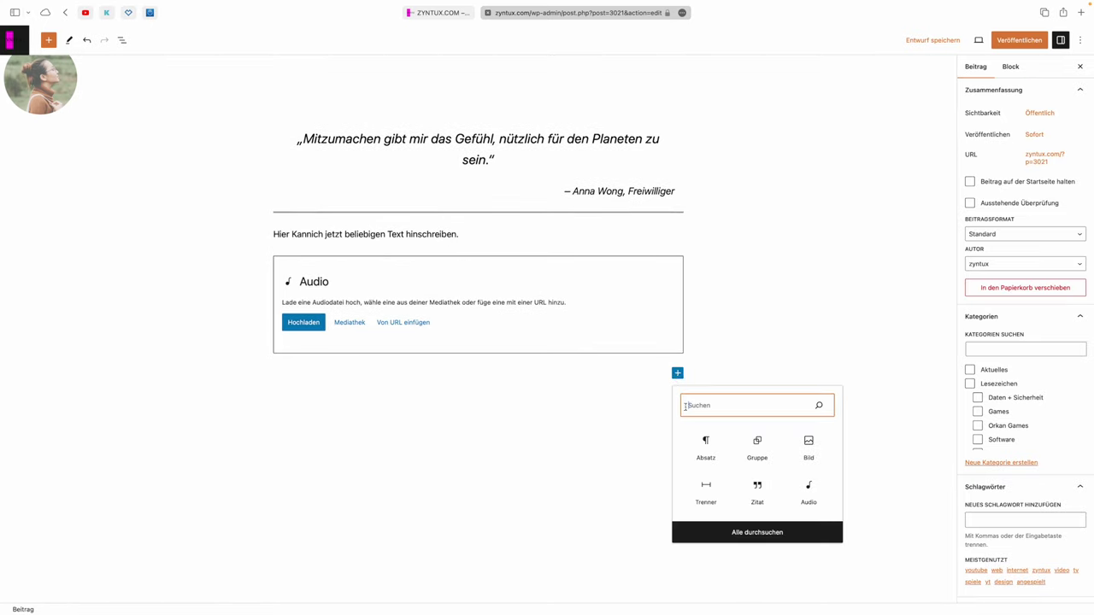
{"action": "left_click", "coordinate": [740, 534]}
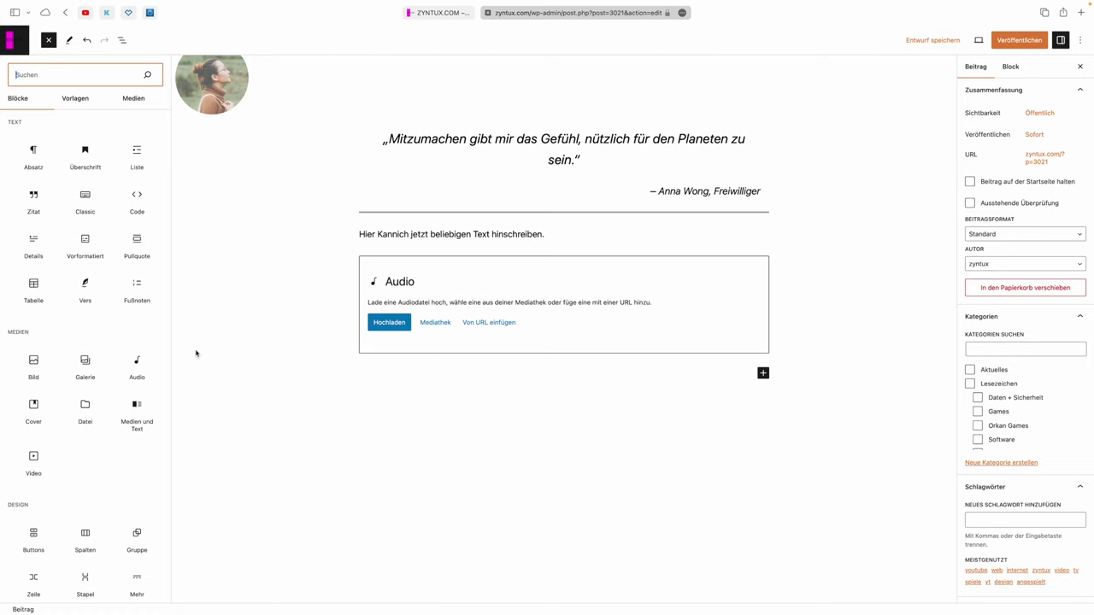
{"action": "scroll", "coordinate": [40, 309], "scroll_direction": "down", "scroll_amount": 3}
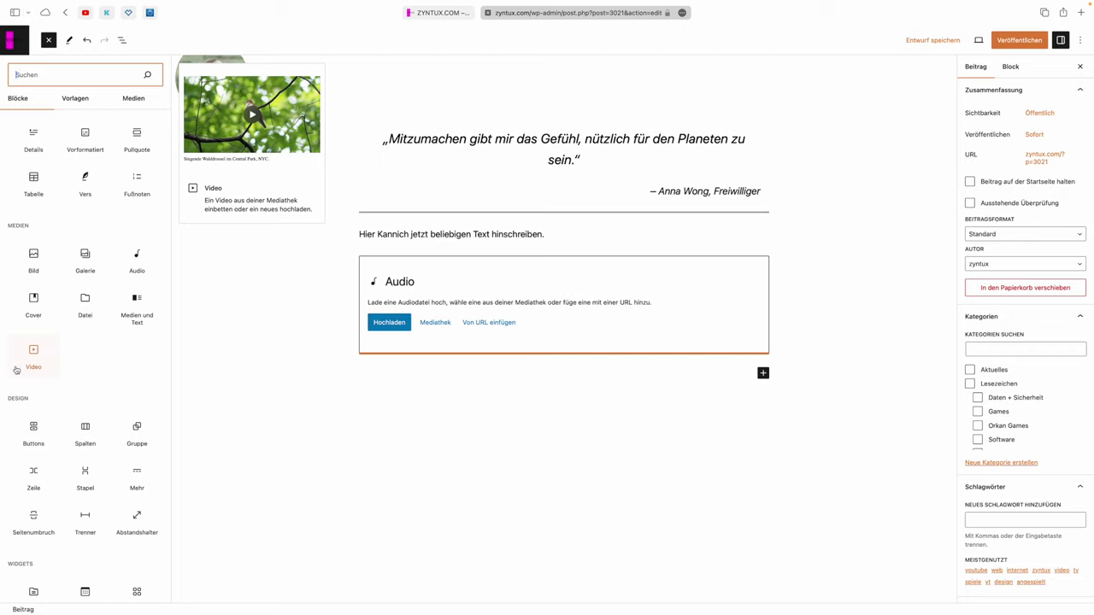
{"action": "scroll", "coordinate": [17, 369], "scroll_direction": "down", "scroll_amount": 10}
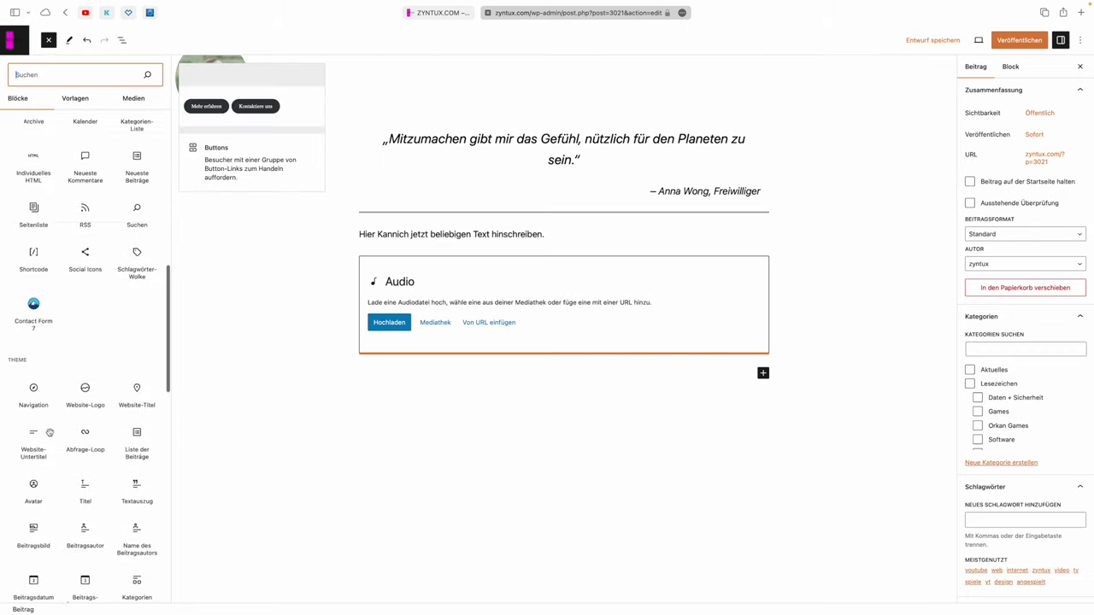
{"action": "scroll", "coordinate": [43, 423], "scroll_direction": "up", "scroll_amount": 10}
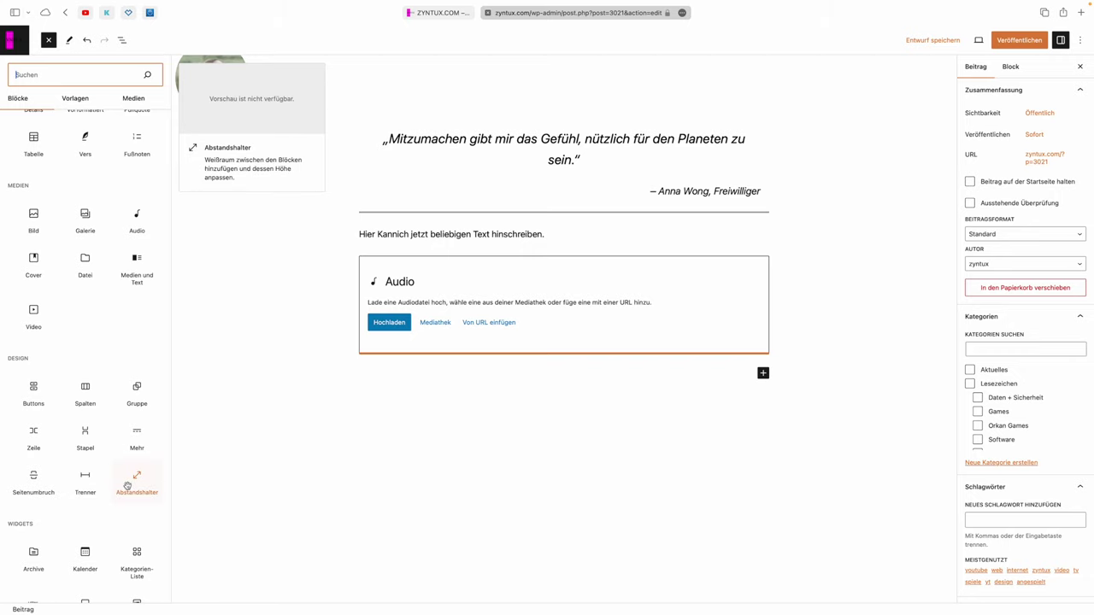
{"action": "scroll", "coordinate": [126, 486], "scroll_direction": "down", "scroll_amount": 3}
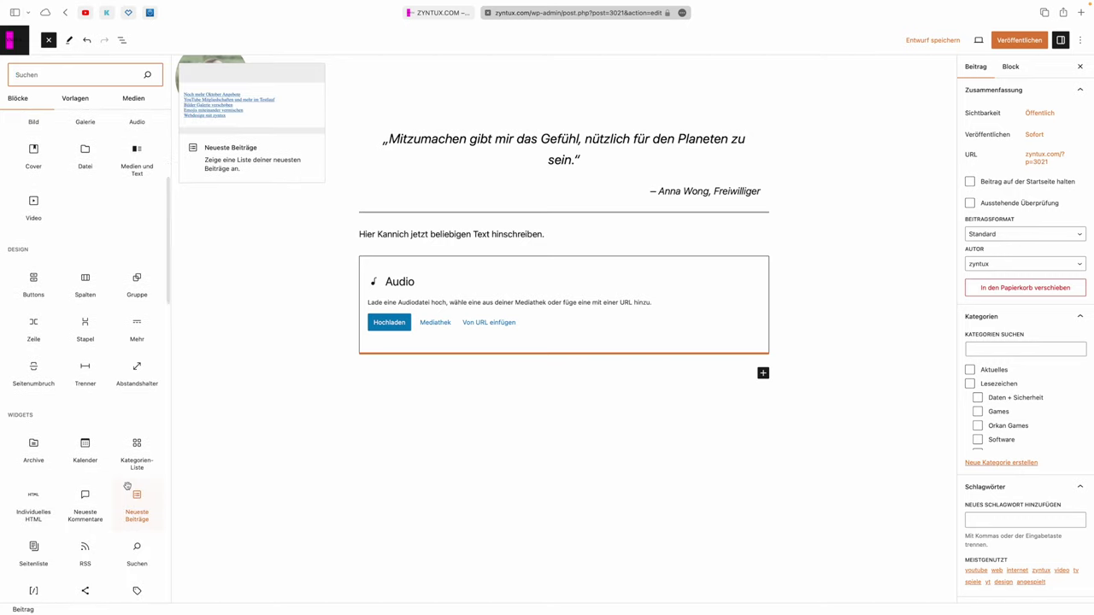
{"action": "scroll", "coordinate": [127, 486], "scroll_direction": "down", "scroll_amount": 5}
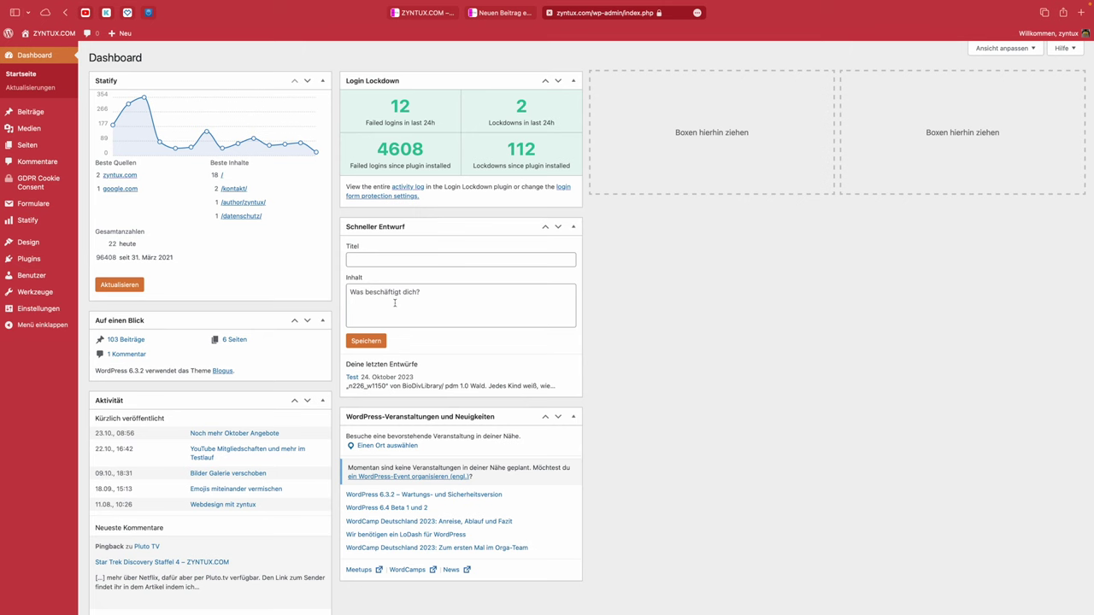
- Open the site's Widgets page from the dashboard and examine the blocks in the Seitenleisten-Widget-Bereich
{"action": "mouse_move", "coordinate": [51, 242]}
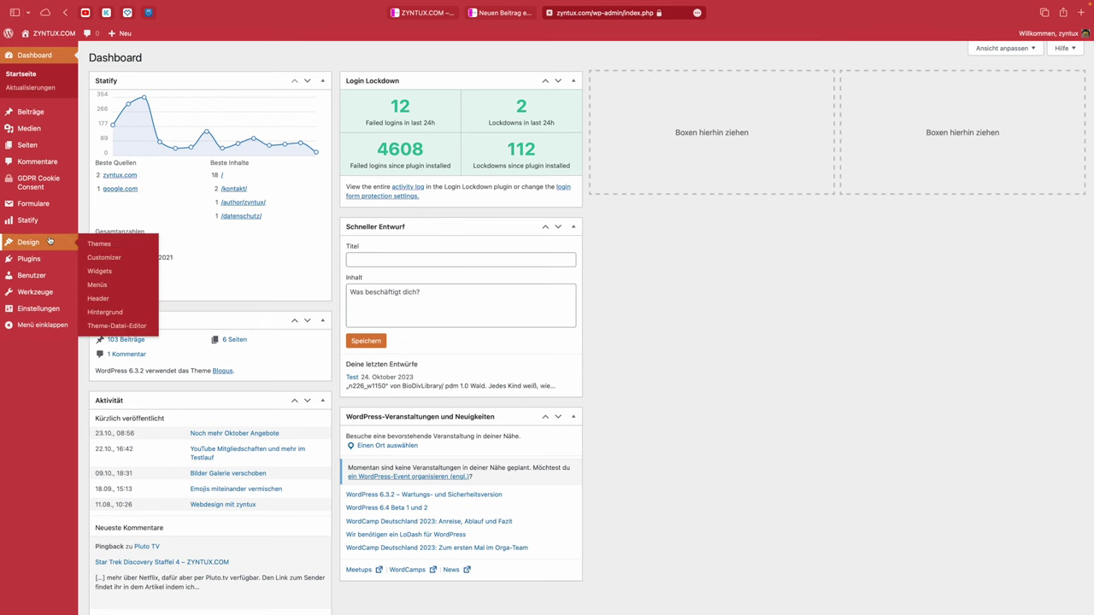
{"action": "left_click", "coordinate": [101, 271]}
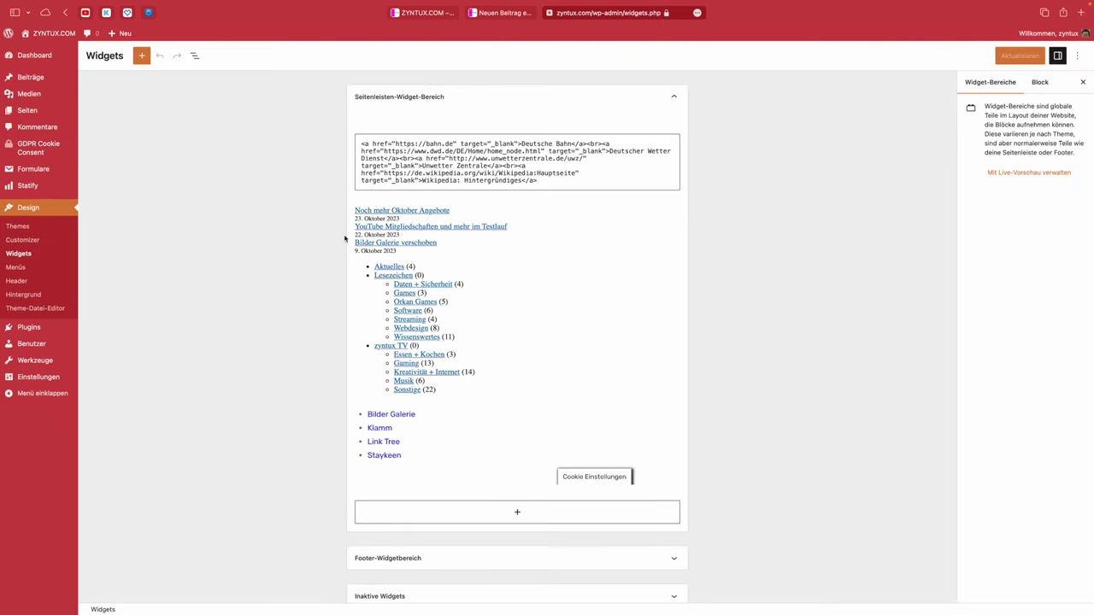
{"action": "scroll", "coordinate": [584, 303], "scroll_direction": "down", "scroll_amount": 1}
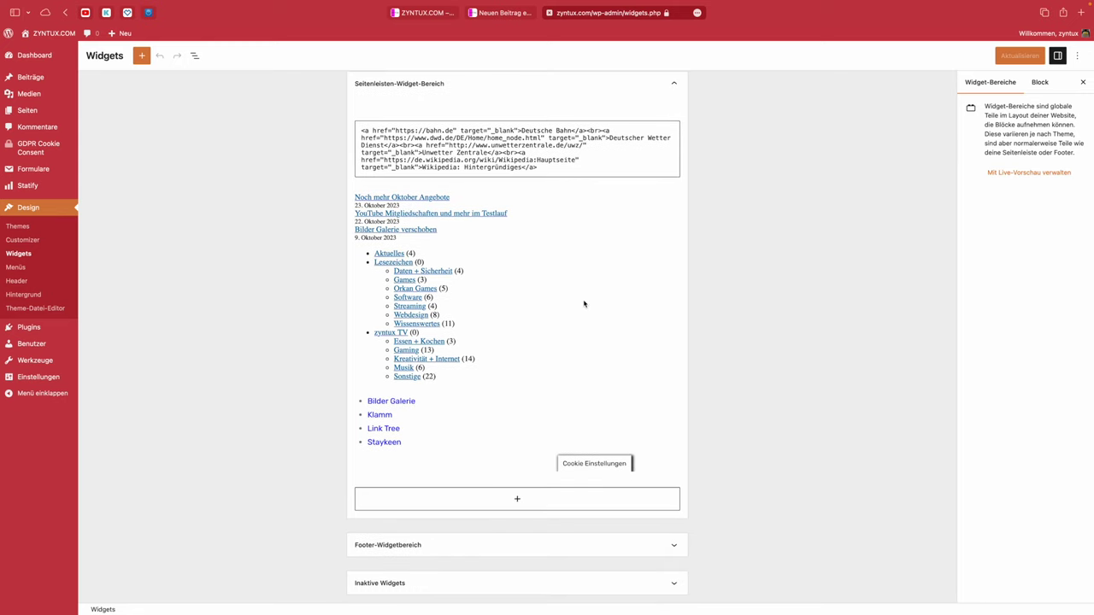
{"action": "scroll", "coordinate": [584, 304], "scroll_direction": "down", "scroll_amount": 1}
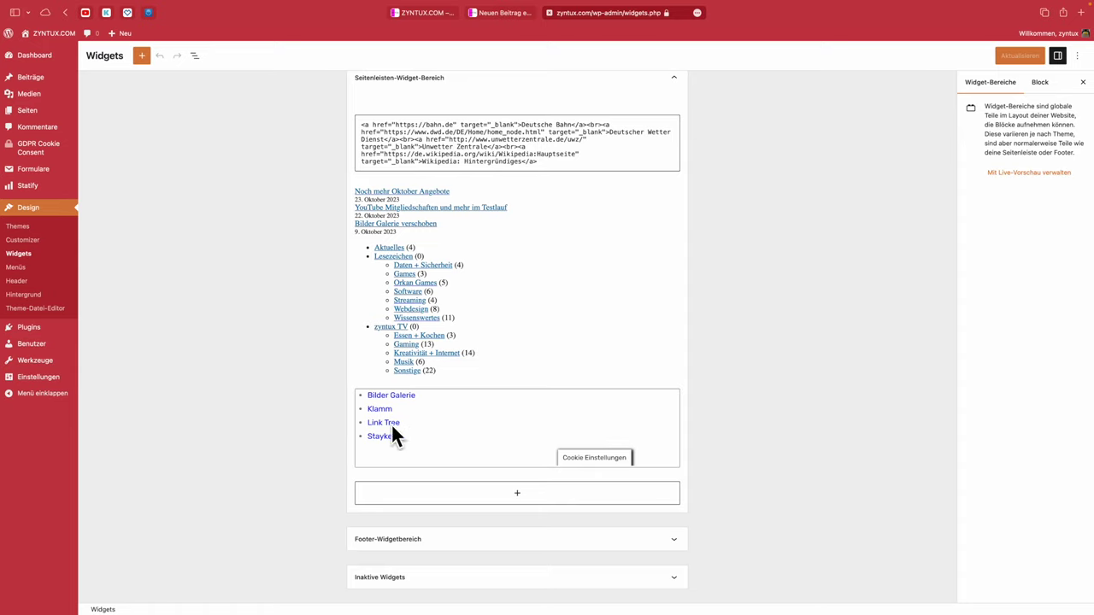
- Compare the widget area with the sidebar boxes on the live zyntux.com homepage, from the link list to the categories
{"action": "left_click", "coordinate": [427, 13]}
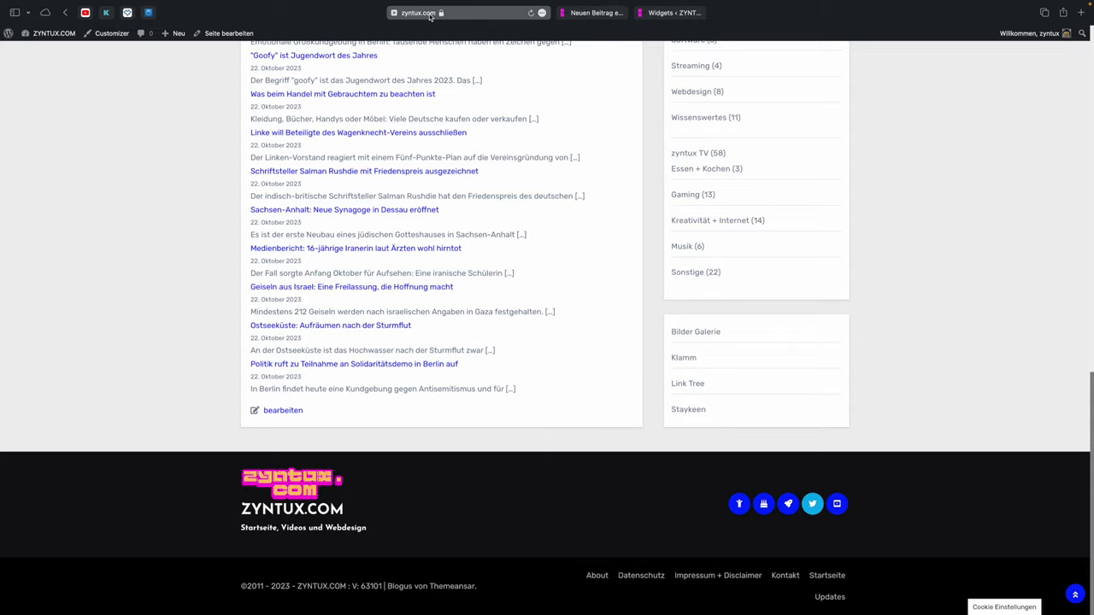
{"action": "scroll", "coordinate": [669, 168], "scroll_direction": "down", "scroll_amount": 3}
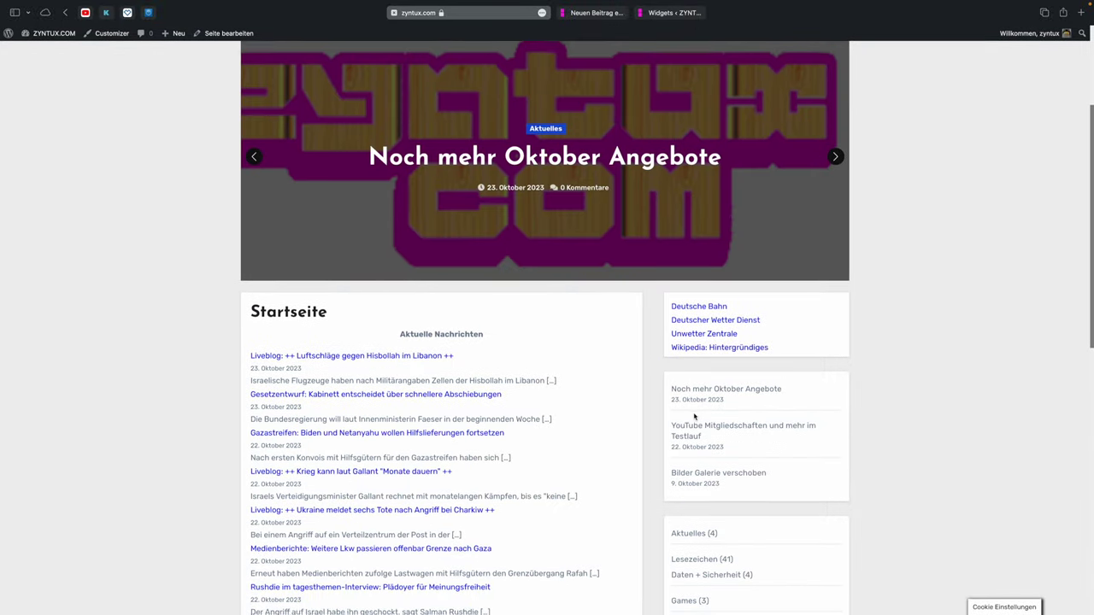
{"action": "scroll", "coordinate": [694, 416], "scroll_direction": "down", "scroll_amount": 3}
{"action": "scroll", "coordinate": [753, 427], "scroll_direction": "down", "scroll_amount": 12}
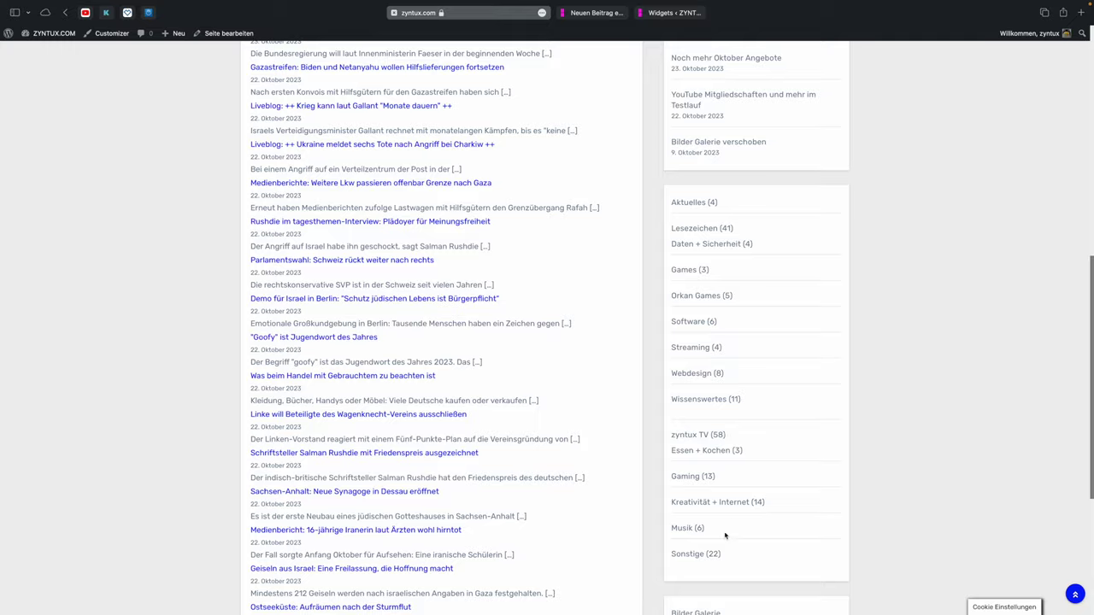
{"action": "scroll", "coordinate": [717, 383], "scroll_direction": "up", "scroll_amount": 12}
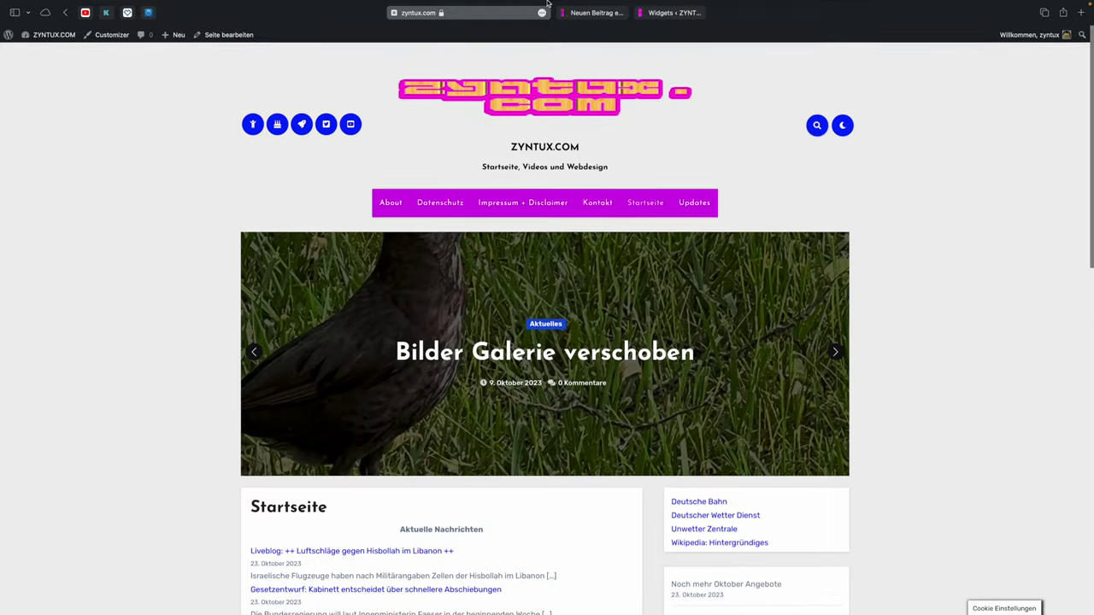
- Preview the Archive, Kalender and Kategorien-Liste blocks in the post editor and compare Individuelles HTML with the site's sidebar widget area
{"action": "left_click", "coordinate": [594, 24]}
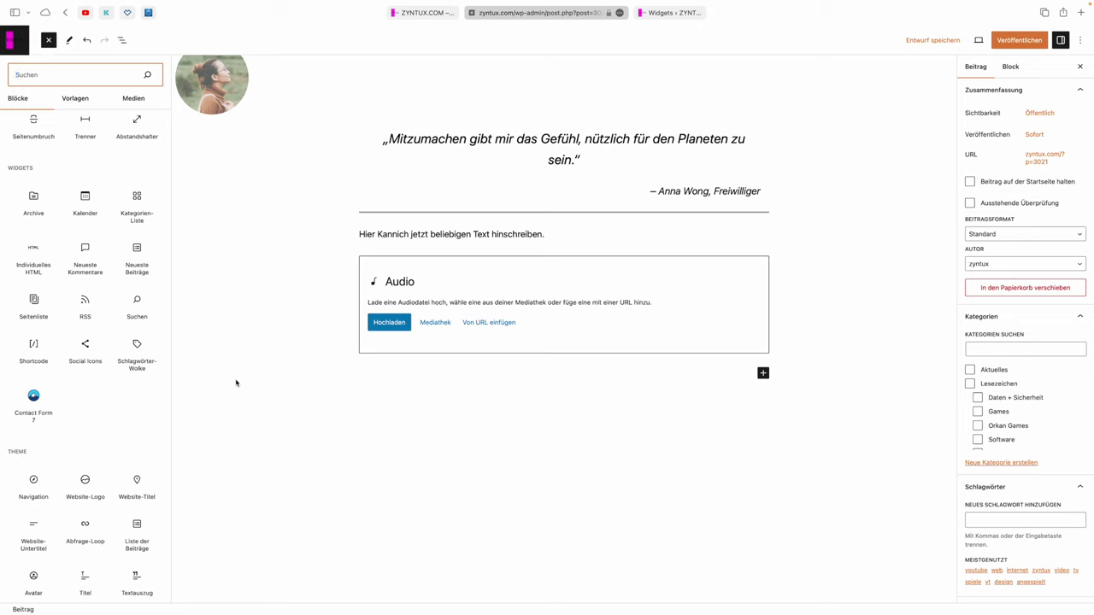
{"action": "mouse_move", "coordinate": [51, 210]}
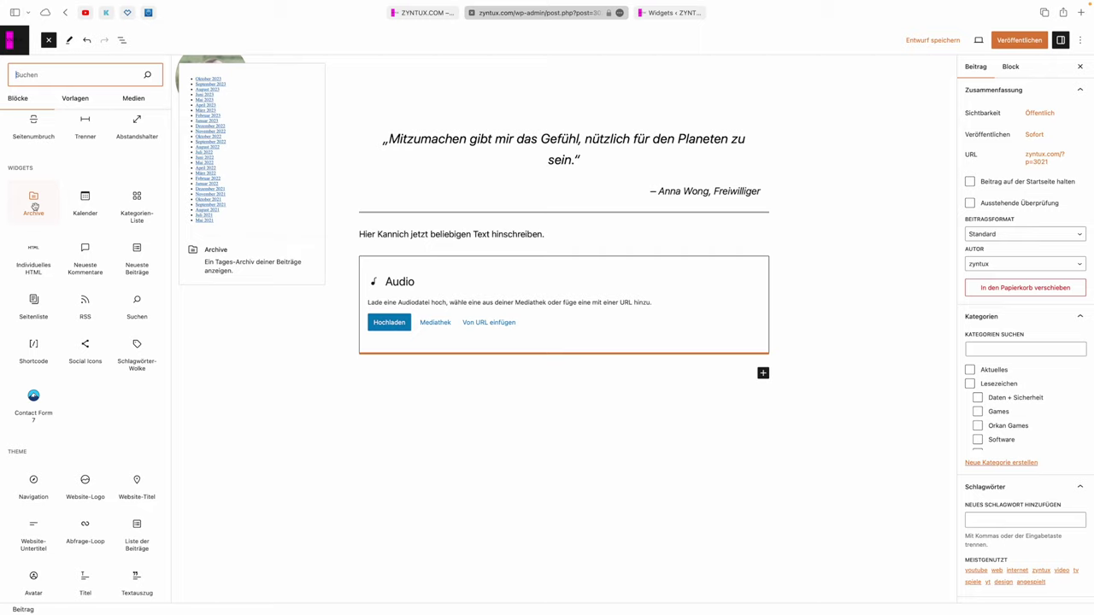
{"action": "mouse_move", "coordinate": [84, 199]}
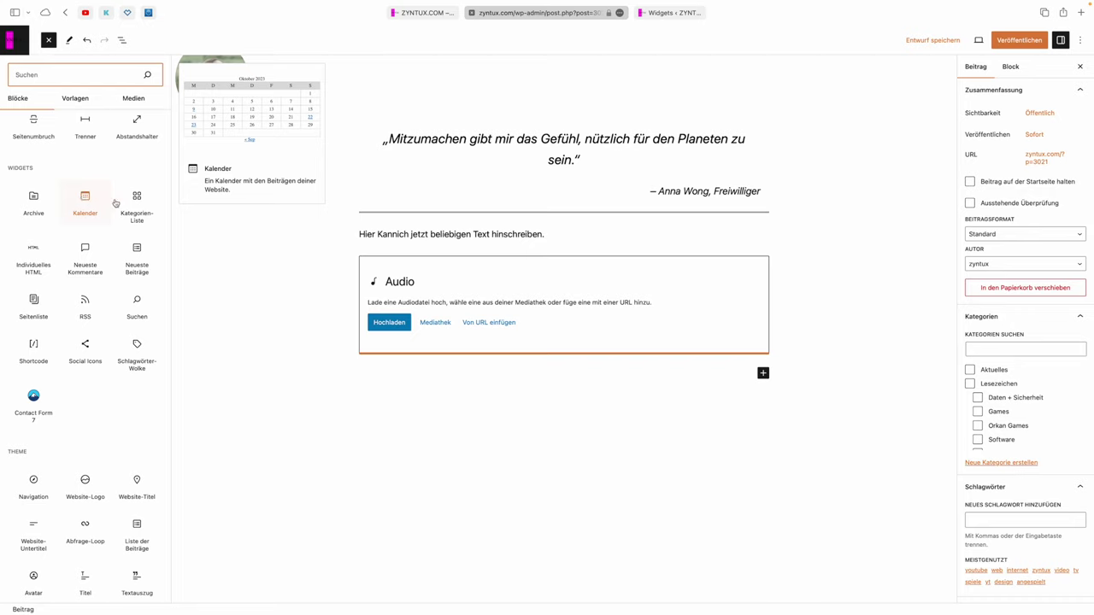
{"action": "mouse_move", "coordinate": [146, 200]}
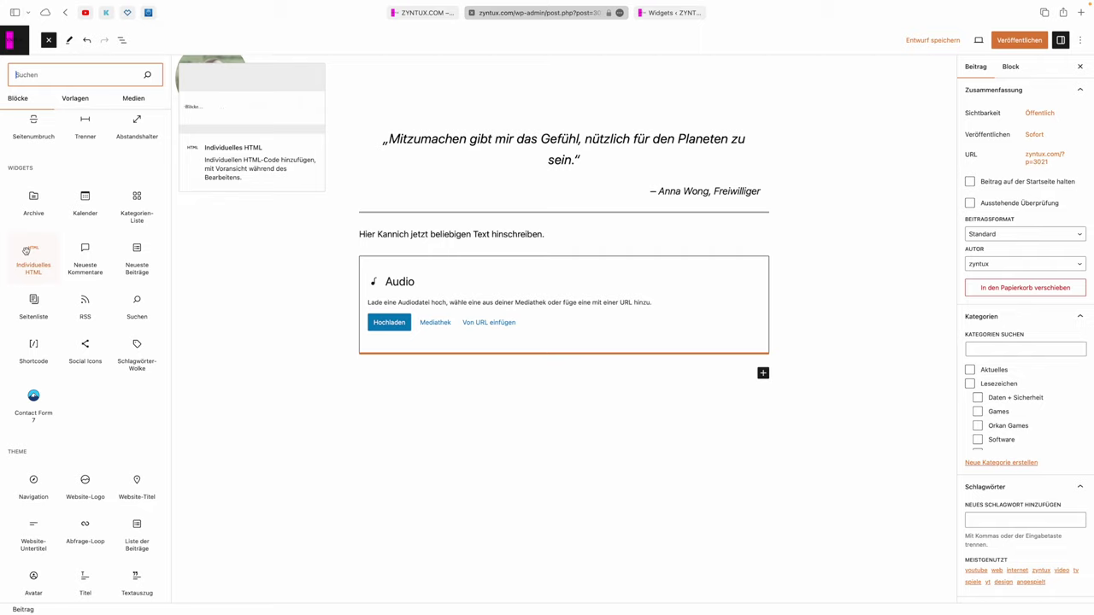
{"action": "left_click", "coordinate": [676, 13]}
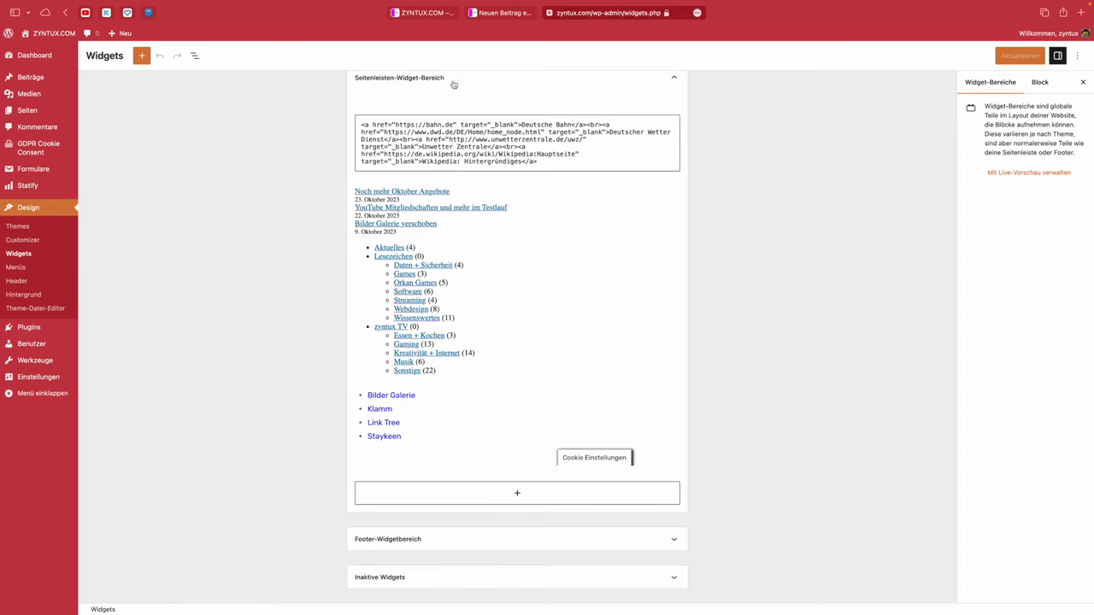
- Insert a Schlagwörter-Wolke block below the Audio block in the test post and start an empty paragraph beneath it
{"action": "left_click", "coordinate": [503, 12]}
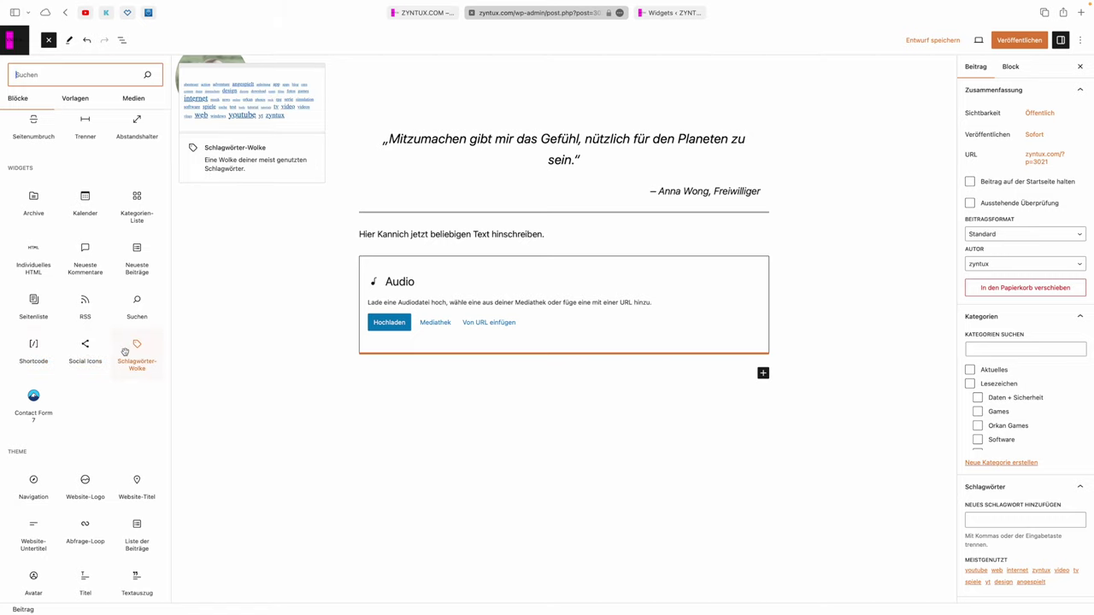
{"action": "left_click_drag", "start_coordinate": [125, 351], "coordinate": [448, 369]}
{"action": "scroll", "coordinate": [797, 384], "scroll_direction": "down", "scroll_amount": 2}
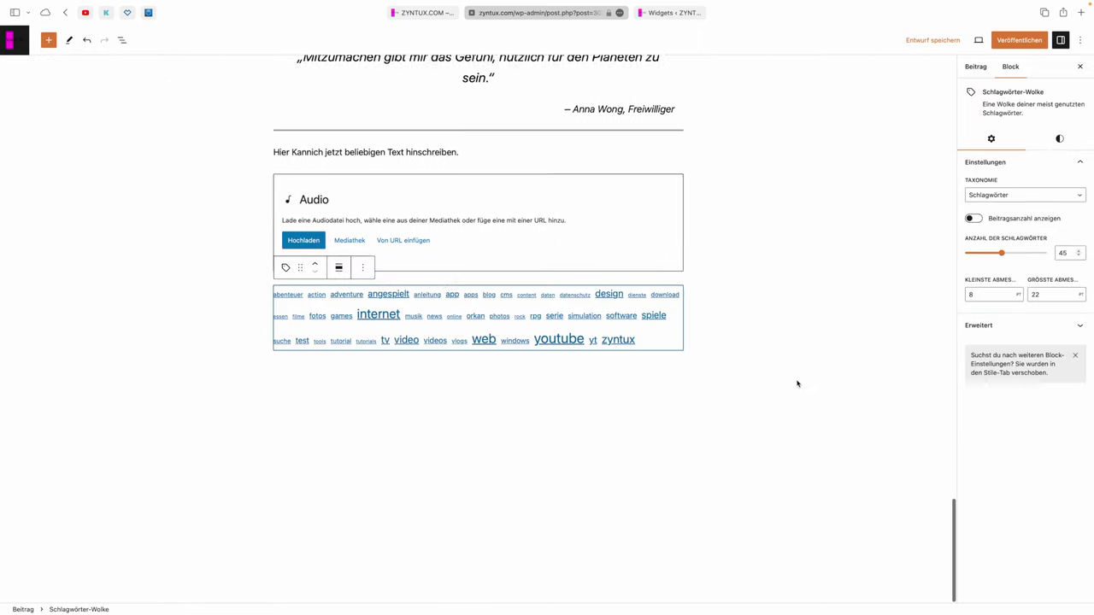
{"action": "left_click", "coordinate": [637, 381]}
{"action": "left_click", "coordinate": [666, 378]}
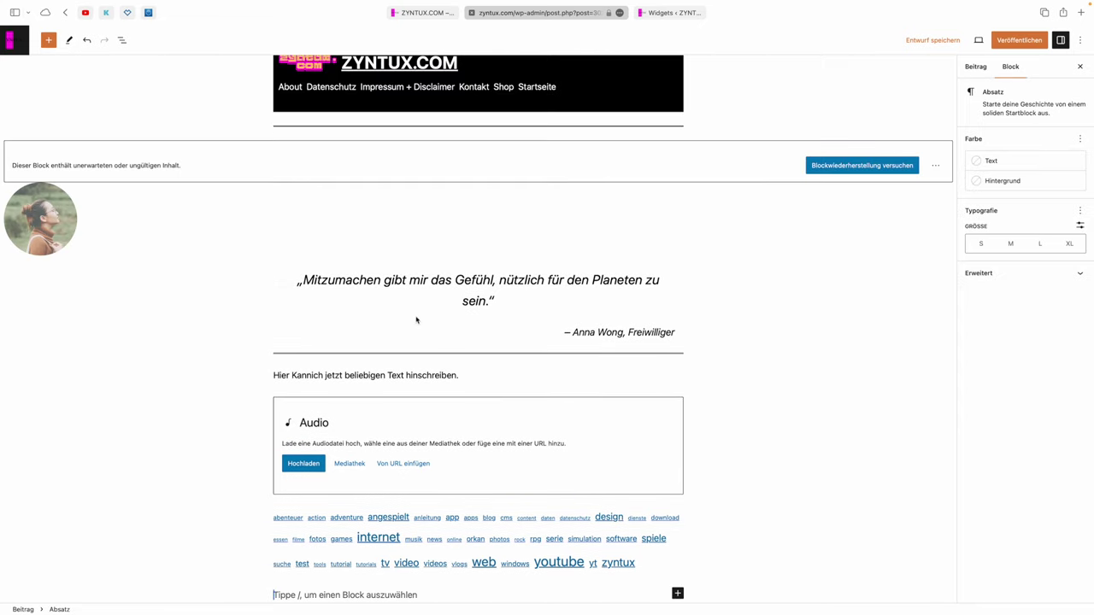
- Browse the Theme and Einbettungen sections of the block library, examining post date, Schlagwörter, search results title and embed blocks
{"action": "scroll", "coordinate": [448, 351], "scroll_direction": "down", "scroll_amount": 2}
{"action": "left_click", "coordinate": [49, 39]}
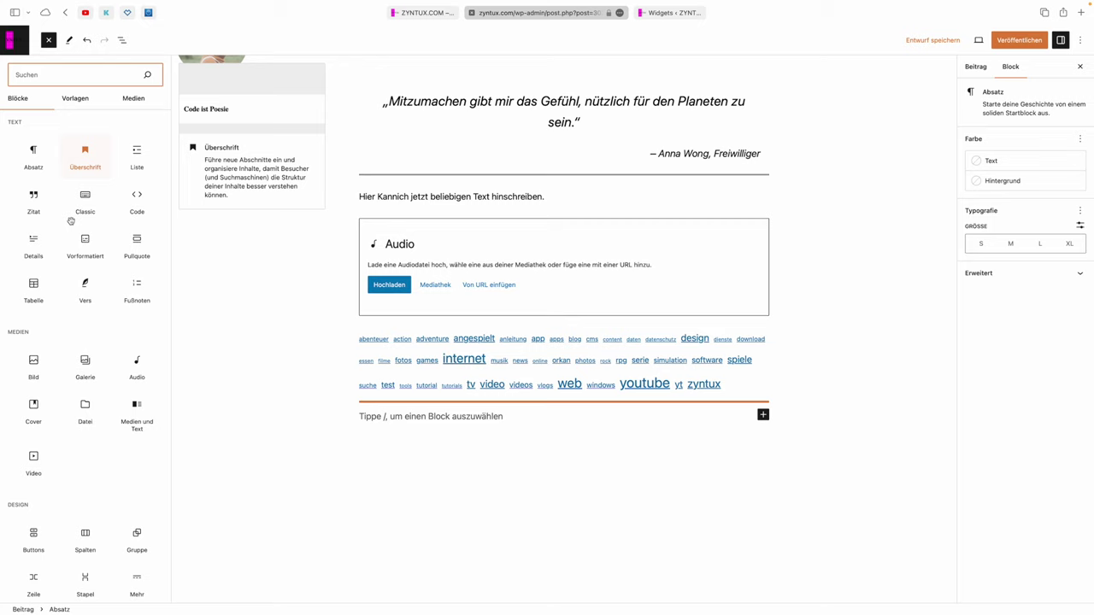
{"action": "scroll", "coordinate": [57, 313], "scroll_direction": "down", "scroll_amount": 10}
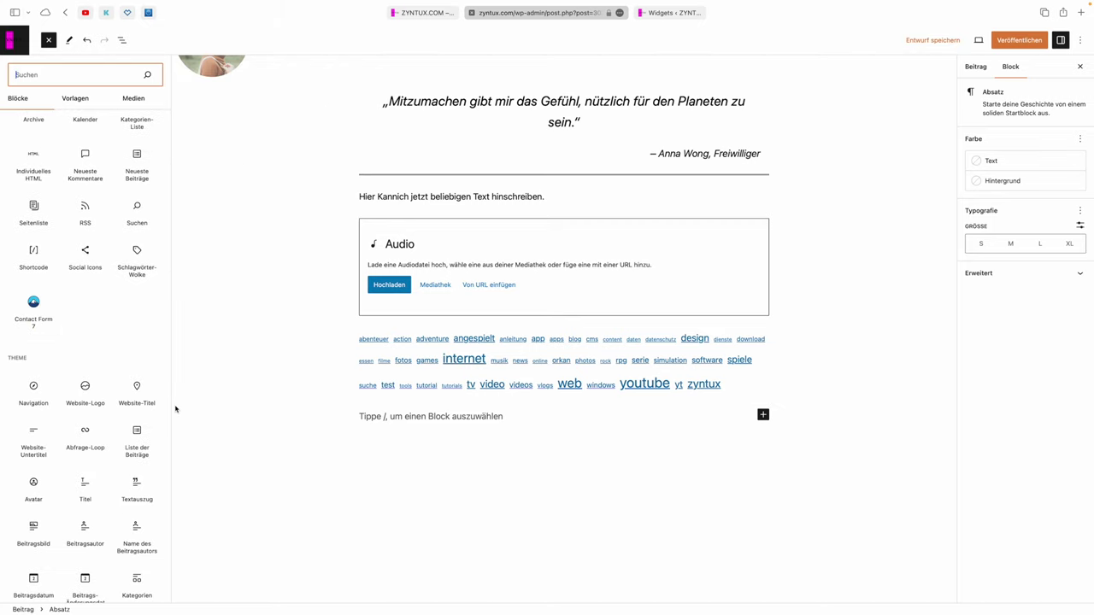
{"action": "scroll", "coordinate": [94, 419], "scroll_direction": "down", "scroll_amount": 4}
{"action": "scroll", "coordinate": [94, 420], "scroll_direction": "up", "scroll_amount": 1}
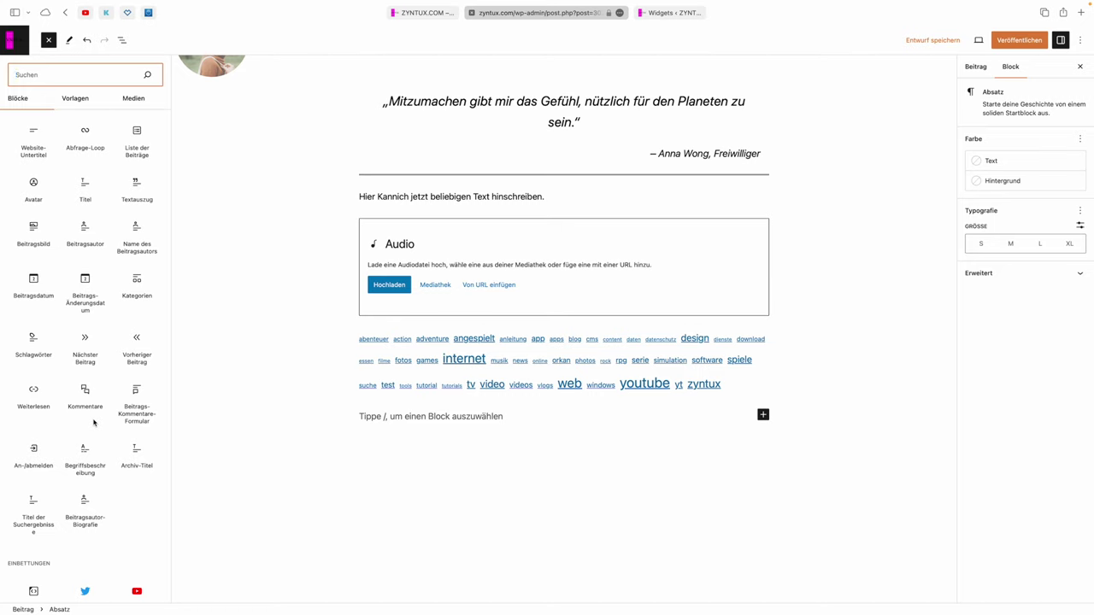
{"action": "scroll", "coordinate": [93, 422], "scroll_direction": "down", "scroll_amount": 5}
{"action": "scroll", "coordinate": [93, 423], "scroll_direction": "up", "scroll_amount": 4}
{"action": "scroll", "coordinate": [94, 422], "scroll_direction": "up", "scroll_amount": 5}
{"action": "mouse_move", "coordinate": [34, 280]}
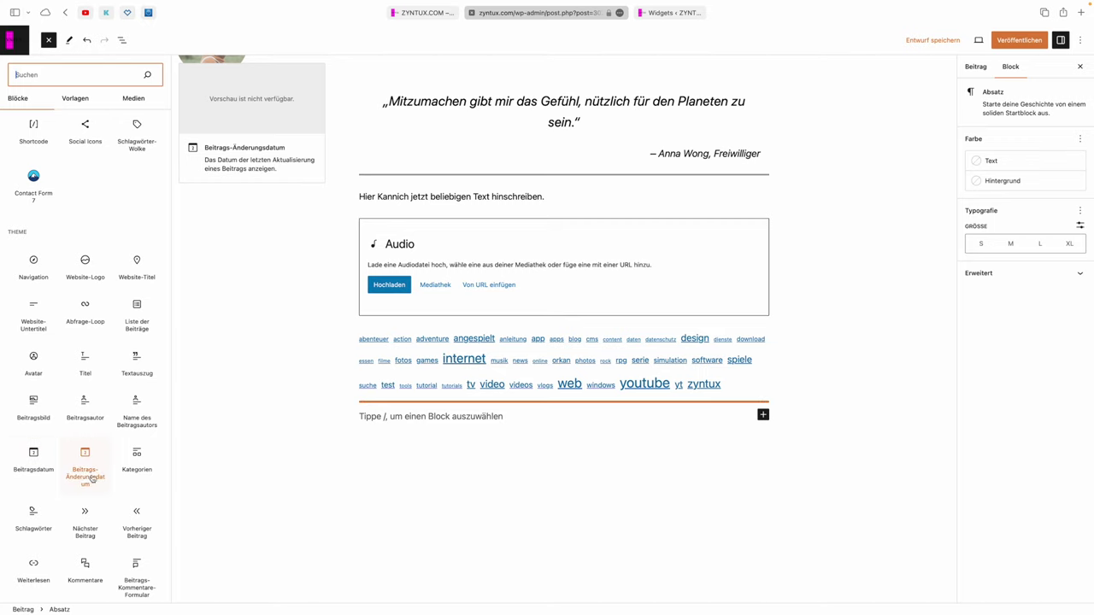
{"action": "scroll", "coordinate": [129, 463], "scroll_direction": "down", "scroll_amount": 5}
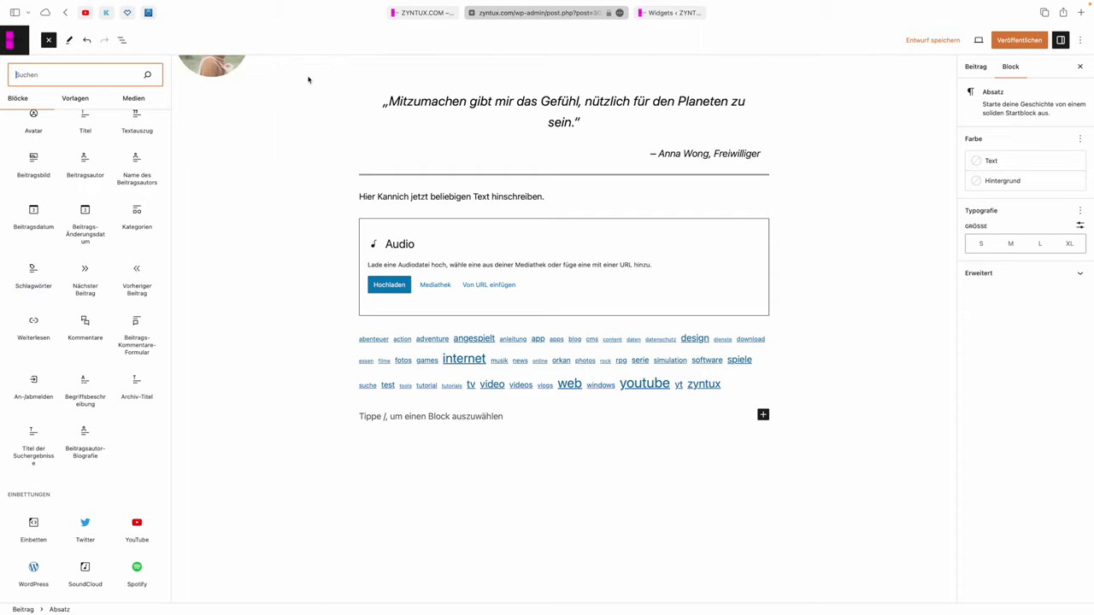
{"action": "scroll", "coordinate": [185, 196], "scroll_direction": "down", "scroll_amount": 2}
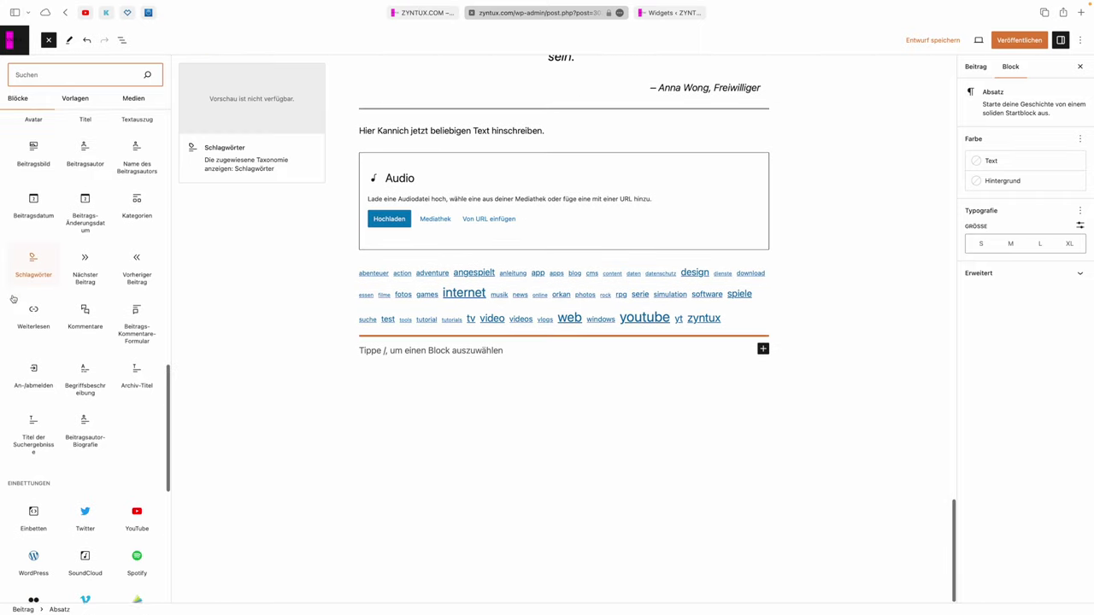
{"action": "scroll", "coordinate": [36, 257], "scroll_direction": "down", "scroll_amount": 1}
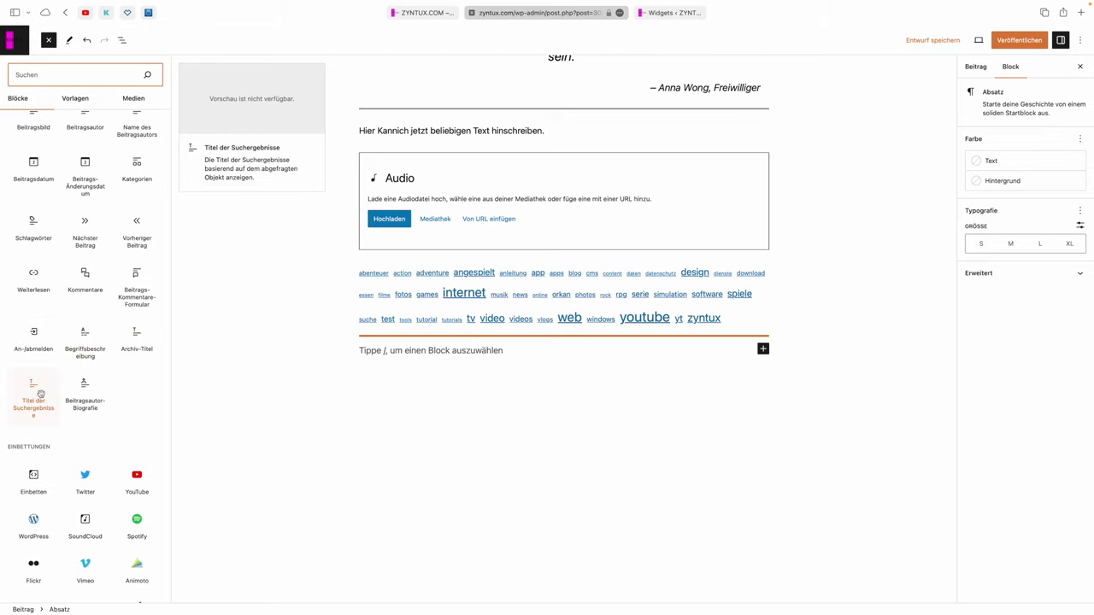
{"action": "scroll", "coordinate": [125, 317], "scroll_direction": "up", "scroll_amount": 4}
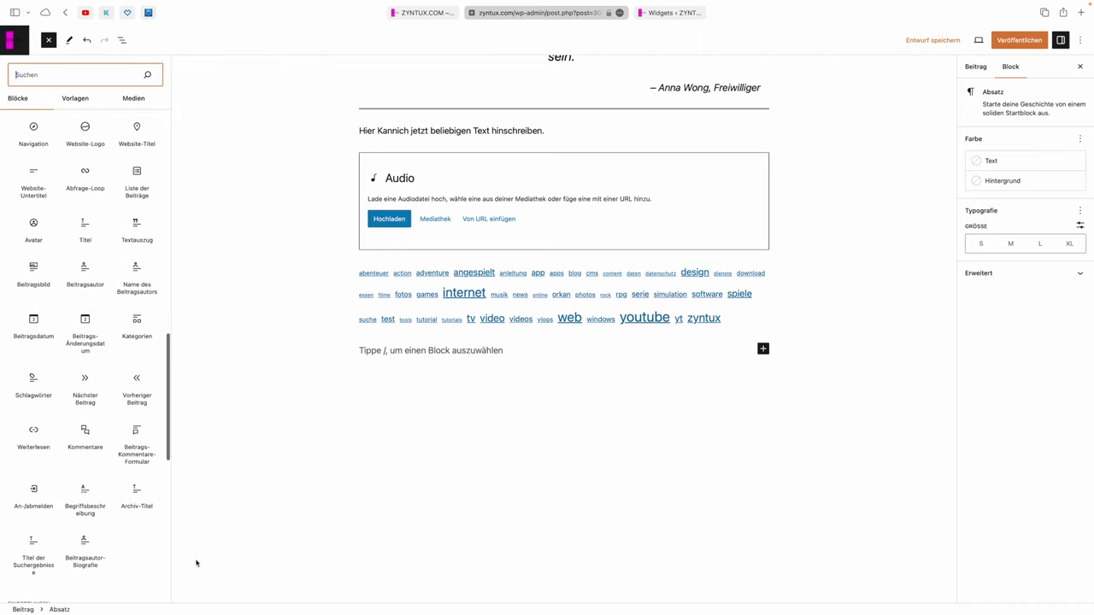
- Look over the live zyntux.com homepage from the header down to the footer, and return to the post editor
{"action": "left_click", "coordinate": [421, 14]}
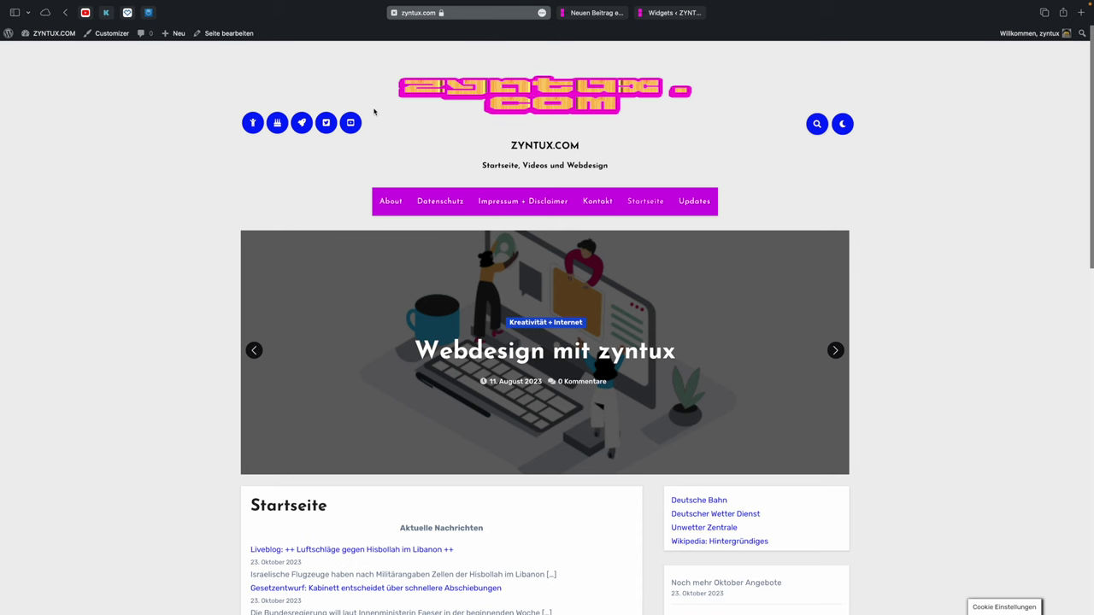
{"action": "scroll", "coordinate": [285, 217], "scroll_direction": "down", "scroll_amount": 15}
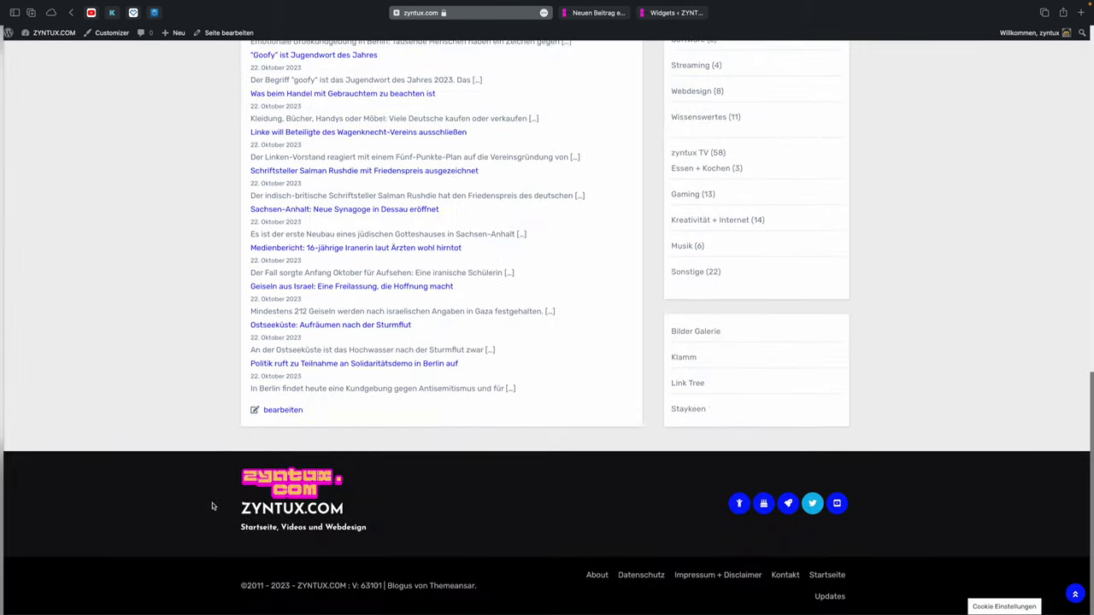
{"action": "scroll", "coordinate": [185, 493], "scroll_direction": "up", "scroll_amount": 12}
{"action": "scroll", "coordinate": [334, 432], "scroll_direction": "up", "scroll_amount": 1}
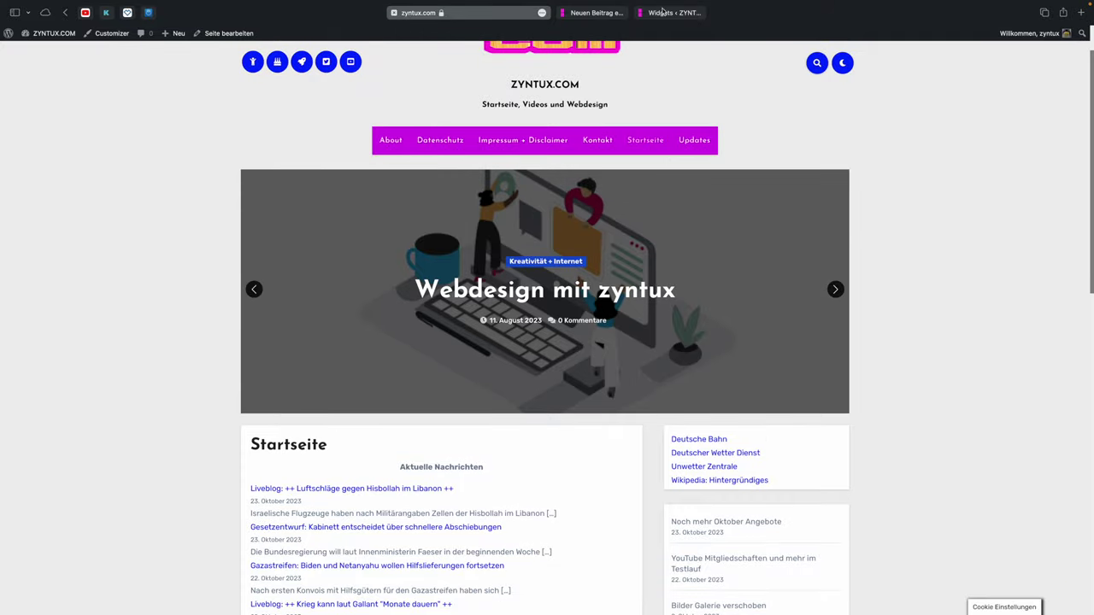
{"action": "left_click", "coordinate": [613, 13]}
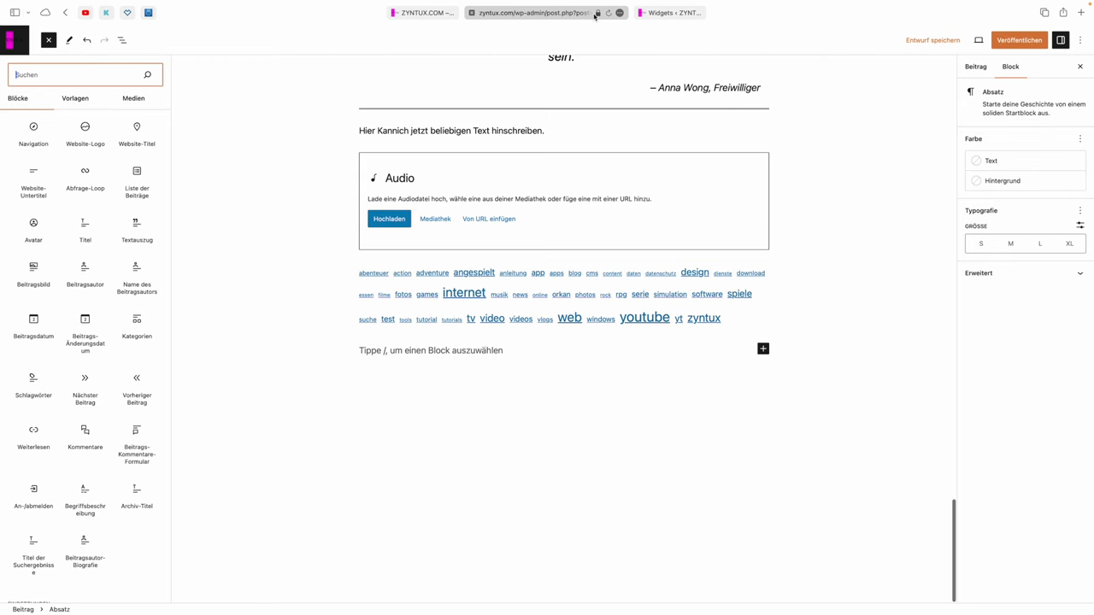
- Insert an Einbetten block from the Einbettungen section below the Schlagwörter-Wolke block in the test post
{"action": "scroll", "coordinate": [54, 224], "scroll_direction": "down", "scroll_amount": 1}
{"action": "scroll", "coordinate": [54, 224], "scroll_direction": "down", "scroll_amount": 10}
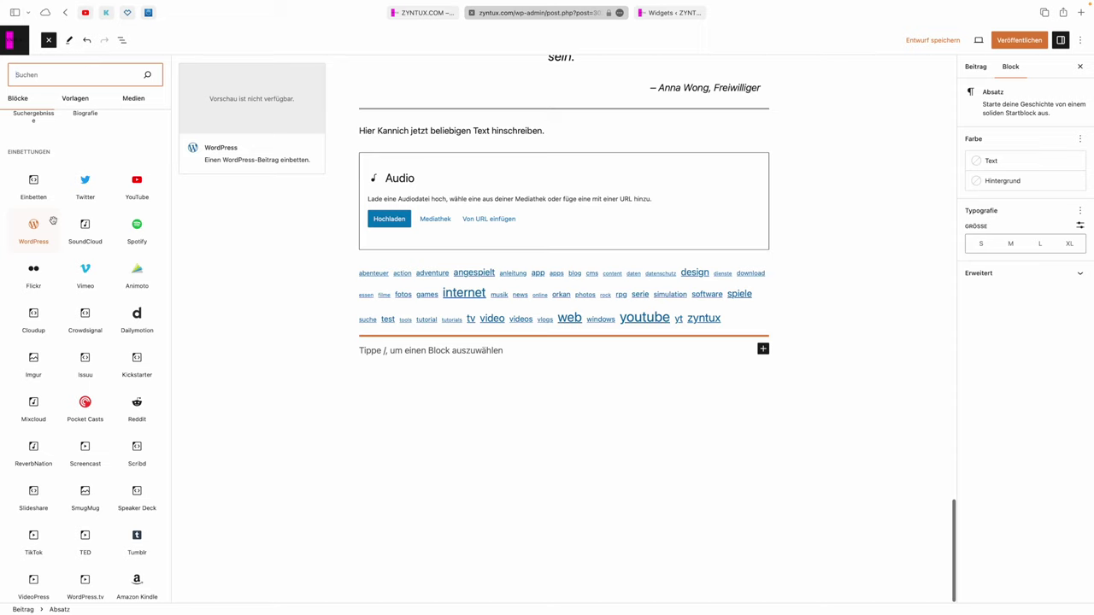
{"action": "scroll", "coordinate": [53, 221], "scroll_direction": "down", "scroll_amount": 2}
{"action": "scroll", "coordinate": [53, 220], "scroll_direction": "up", "scroll_amount": 2}
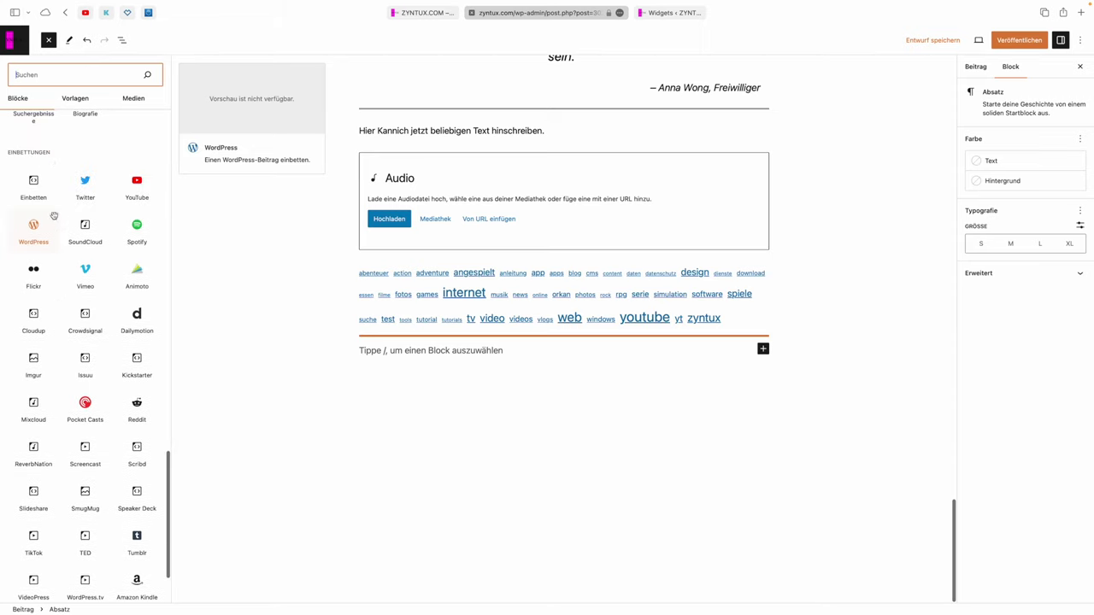
{"action": "mouse_move", "coordinate": [40, 186]}
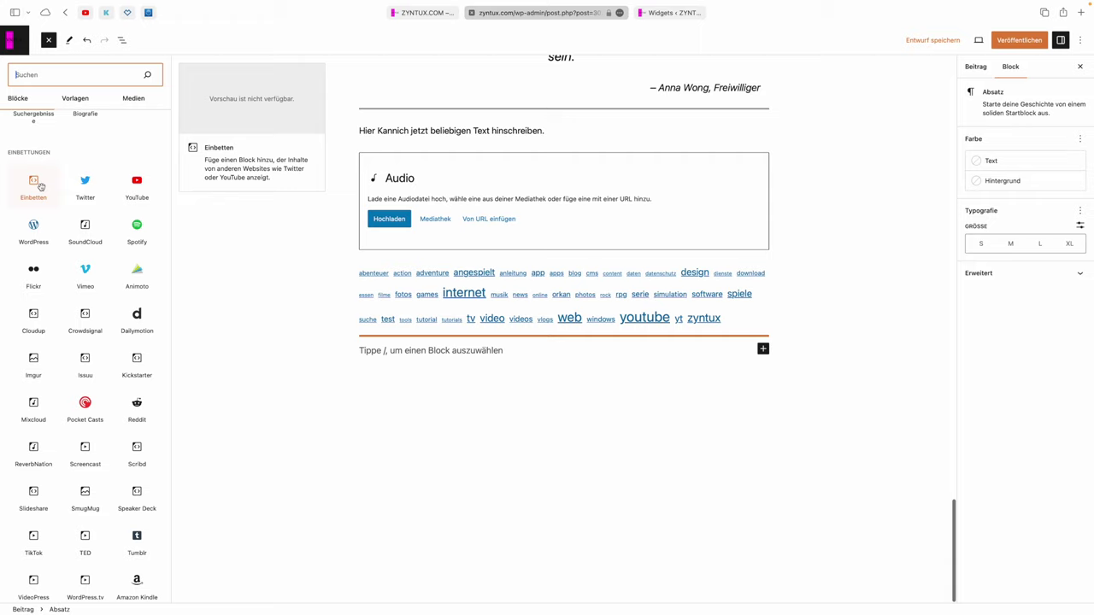
{"action": "left_click_drag", "start_coordinate": [40, 186], "coordinate": [372, 344]}
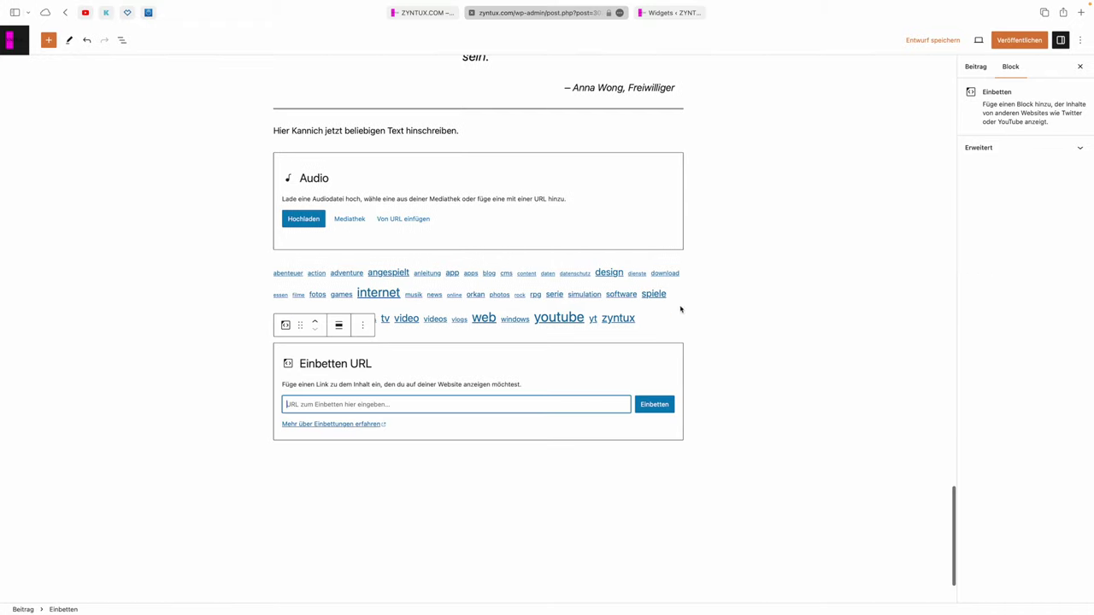
- Reopen the full block library and examine the Einbettungen blocks from Pocket Casts and TED to Wolfram
{"action": "left_click", "coordinate": [684, 459]}
{"action": "left_click", "coordinate": [679, 460]}
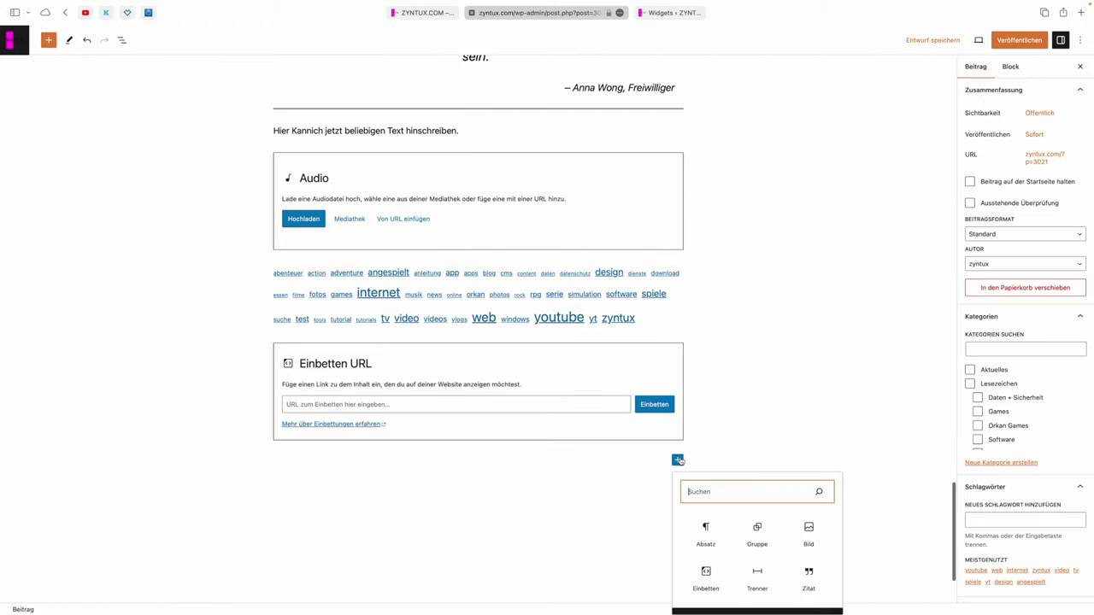
{"action": "left_click", "coordinate": [757, 610]}
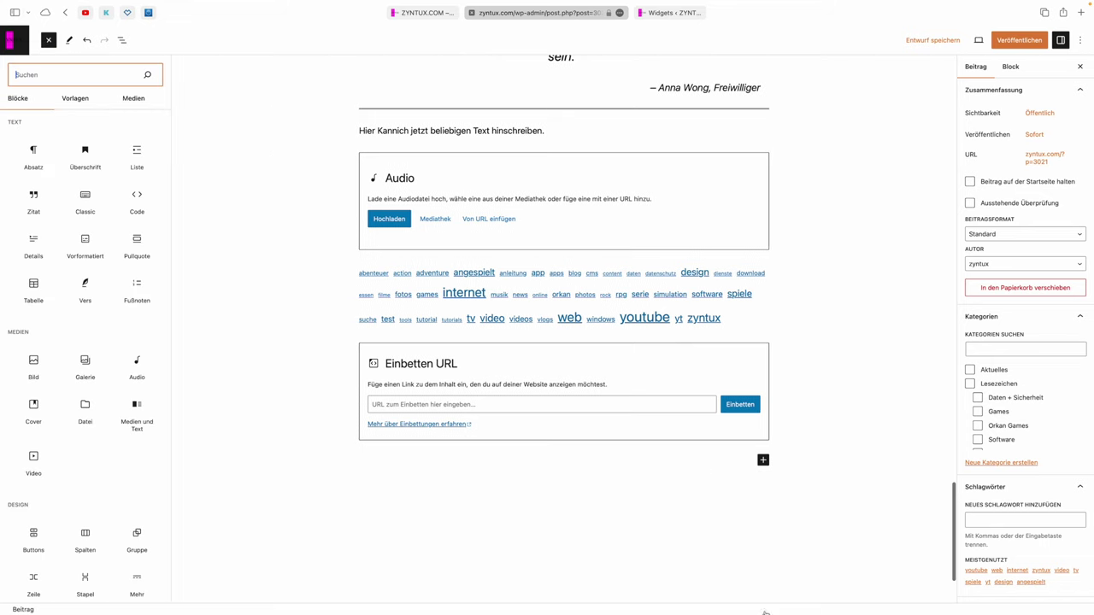
{"action": "scroll", "coordinate": [85, 354], "scroll_direction": "down", "scroll_amount": 15}
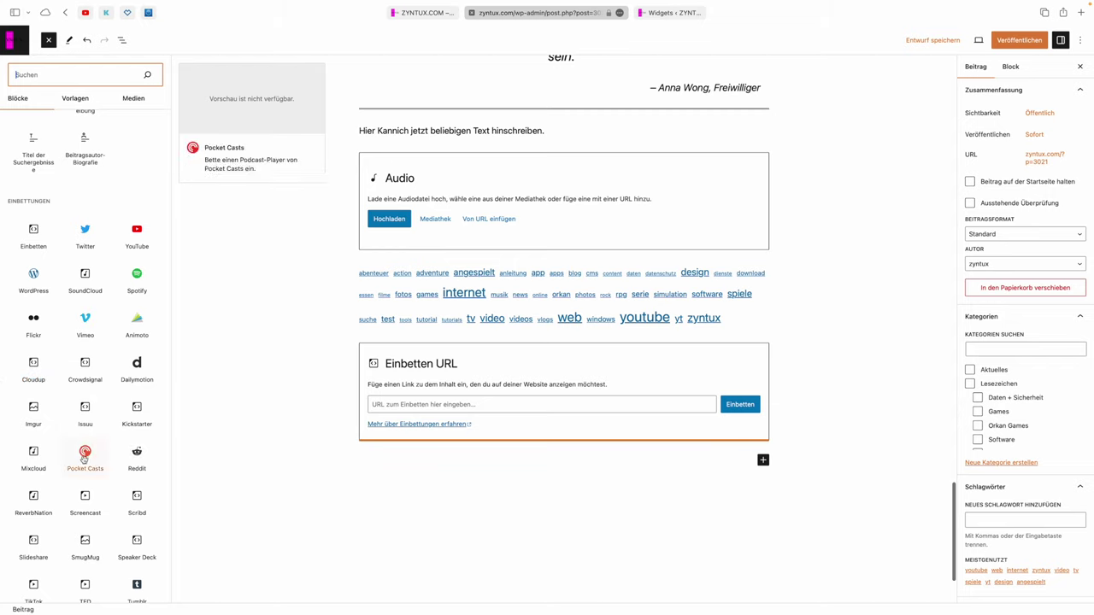
{"action": "scroll", "coordinate": [67, 466], "scroll_direction": "down", "scroll_amount": 3}
{"action": "scroll", "coordinate": [67, 468], "scroll_direction": "down", "scroll_amount": 1}
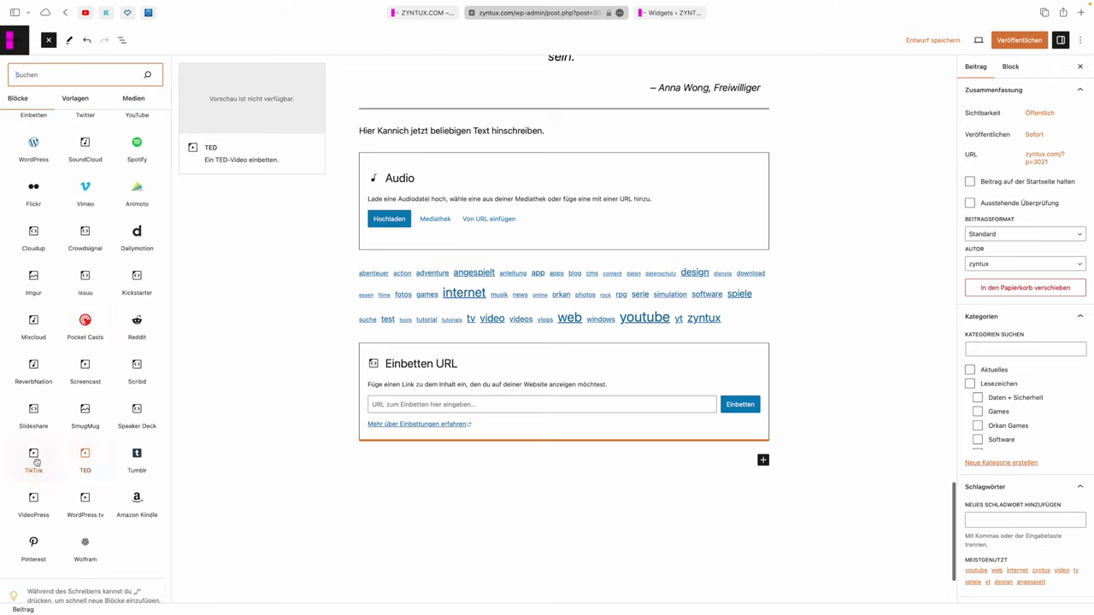
{"action": "scroll", "coordinate": [90, 479], "scroll_direction": "down", "scroll_amount": 1}
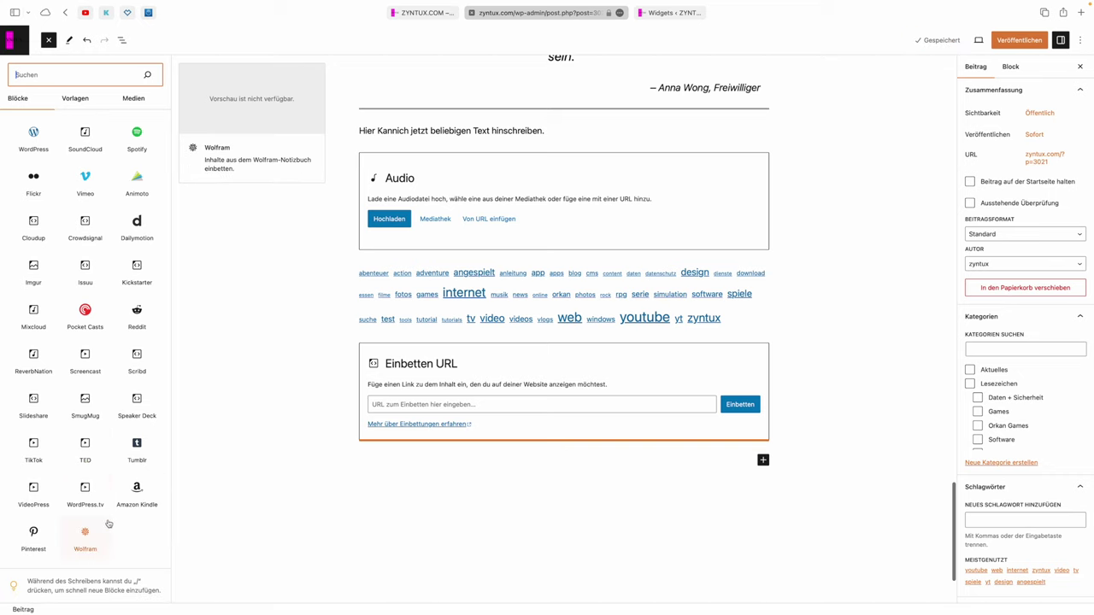
- Review the Theme and Einbettungen blocks again and return to the start of the block library and the test post
{"action": "scroll", "coordinate": [108, 524], "scroll_direction": "up", "scroll_amount": 10}
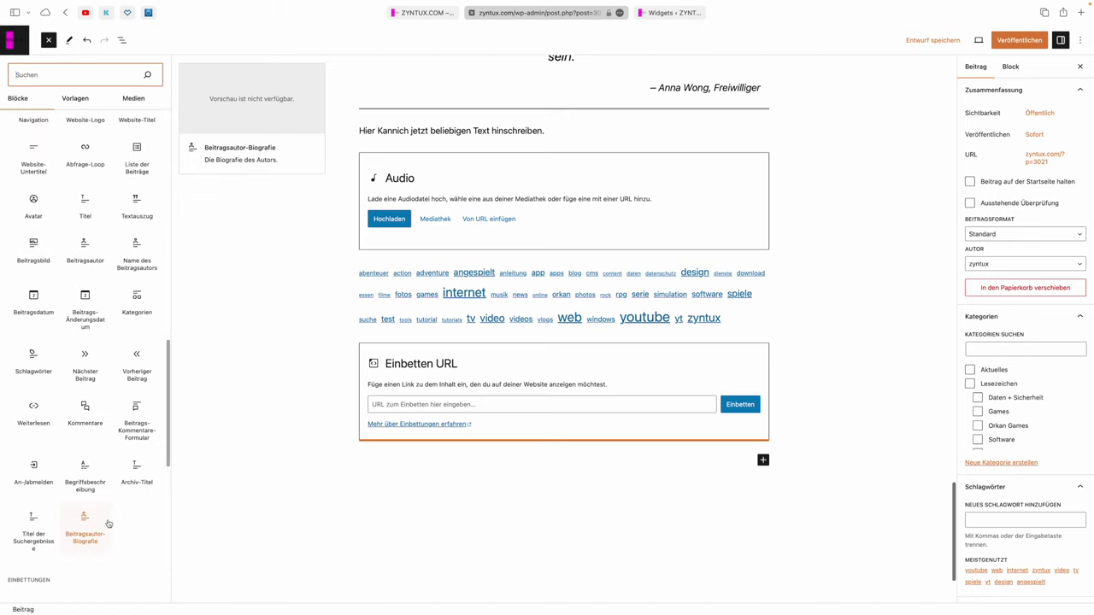
{"action": "scroll", "coordinate": [109, 524], "scroll_direction": "down", "scroll_amount": 4}
{"action": "scroll", "coordinate": [109, 524], "scroll_direction": "down", "scroll_amount": 1}
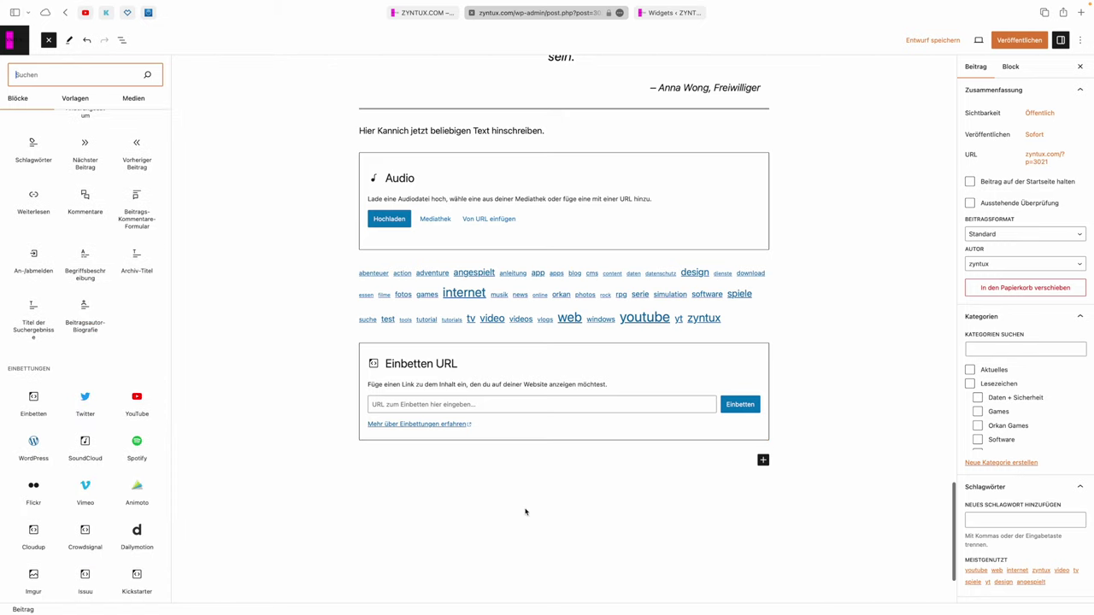
{"action": "scroll", "coordinate": [526, 512], "scroll_direction": "down", "scroll_amount": 10}
{"action": "scroll", "coordinate": [525, 512], "scroll_direction": "up", "scroll_amount": 10}
{"action": "scroll", "coordinate": [105, 363], "scroll_direction": "up", "scroll_amount": 10}
{"action": "scroll", "coordinate": [105, 363], "scroll_direction": "down", "scroll_amount": 1}
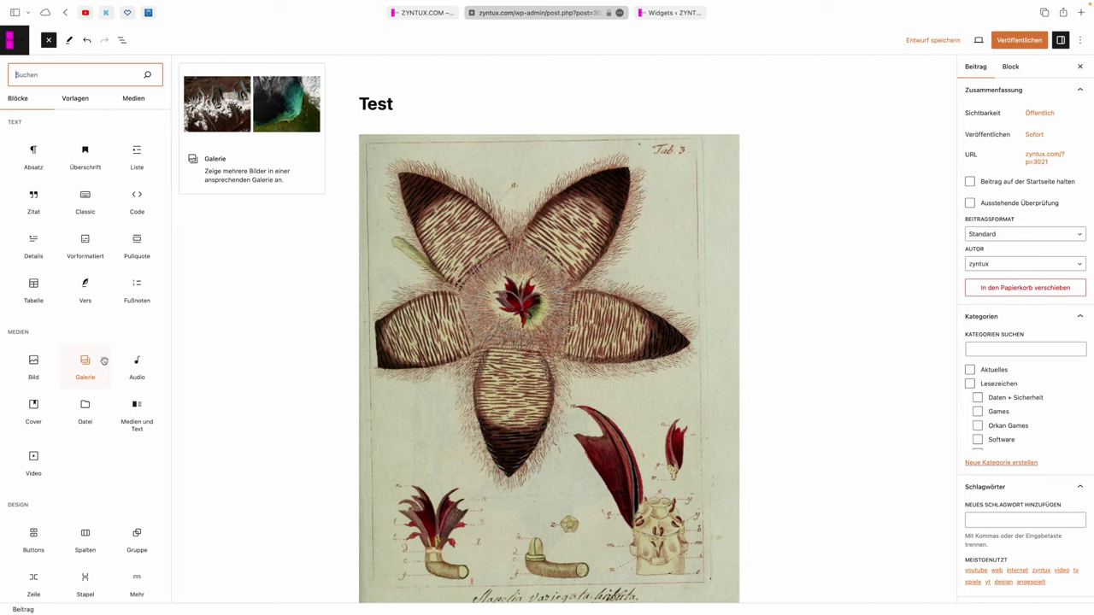